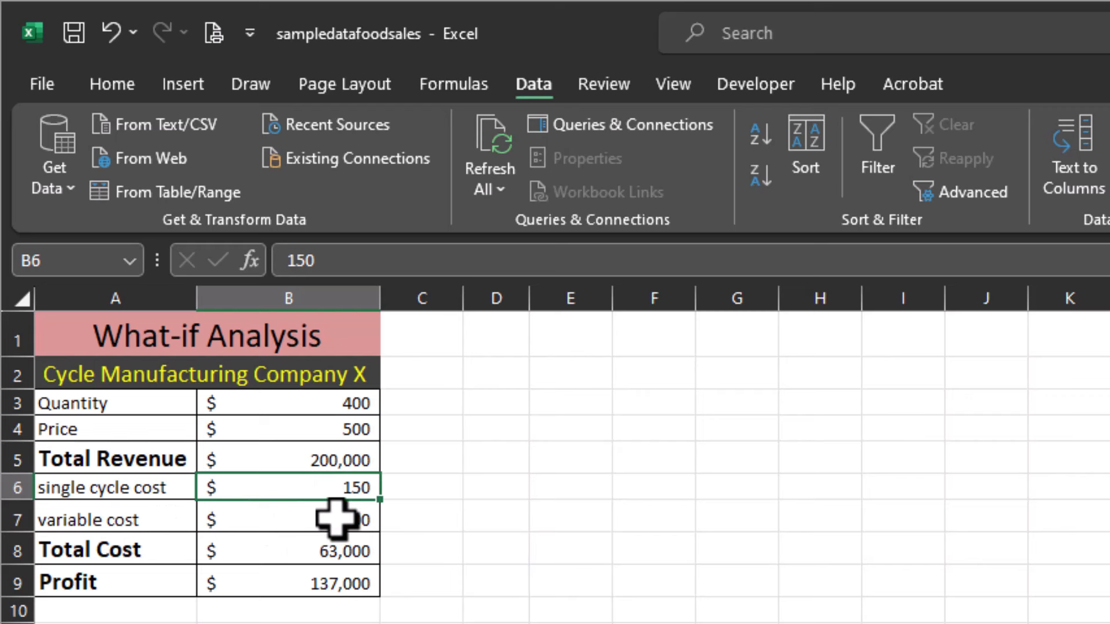
Inspect the formulas behind Total Cost in B8 and Profit in B9.
double_click(270, 552)
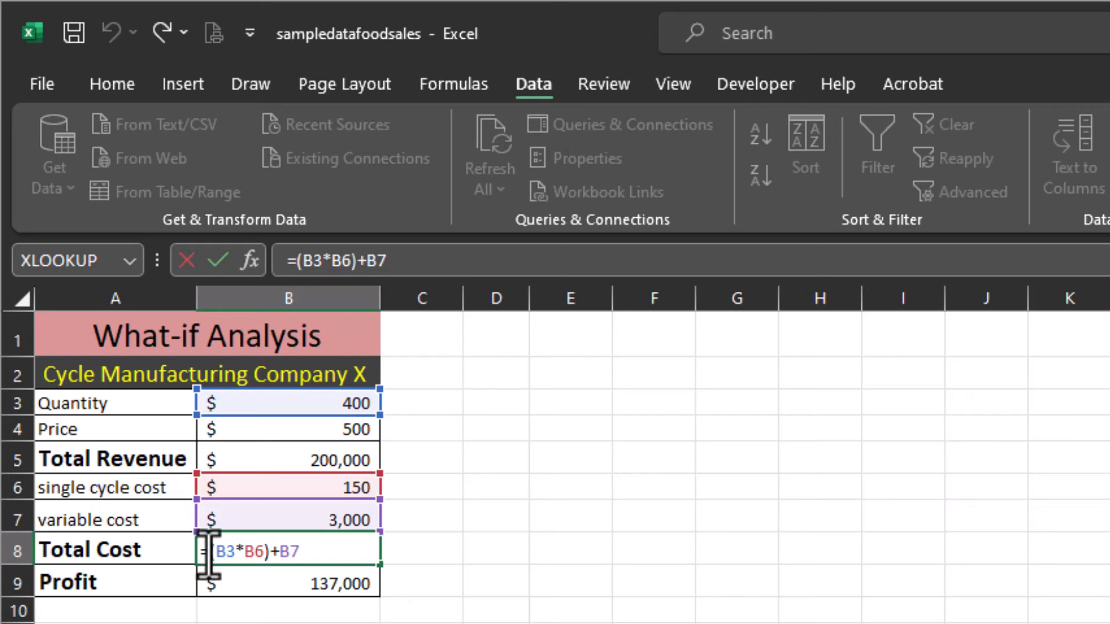
left_click(278, 585)
double_click(270, 584)
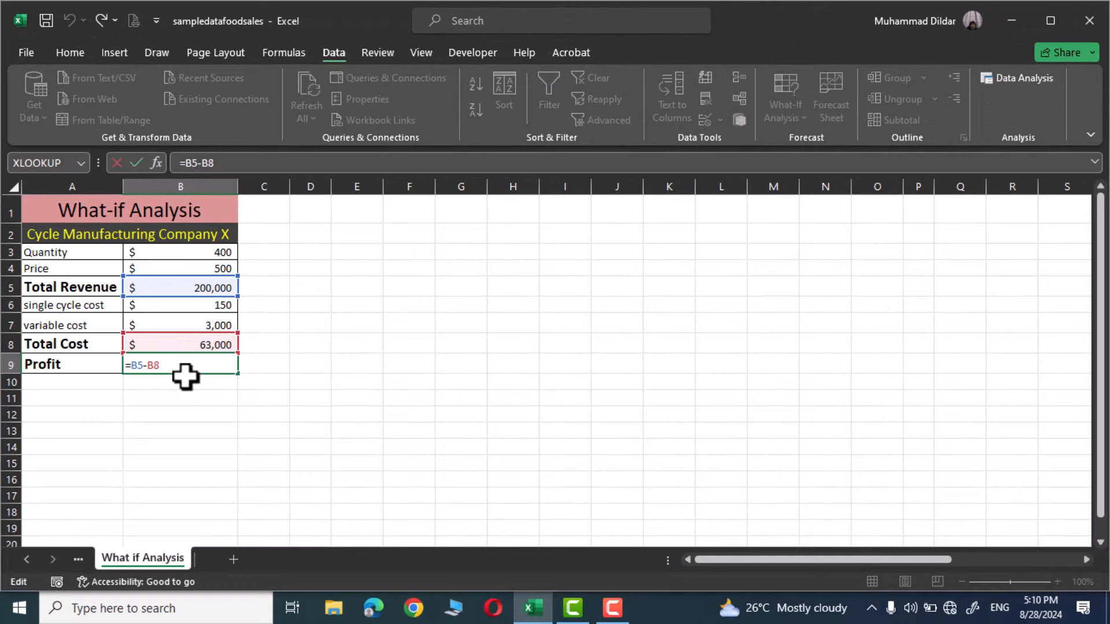
left_click(374, 418)
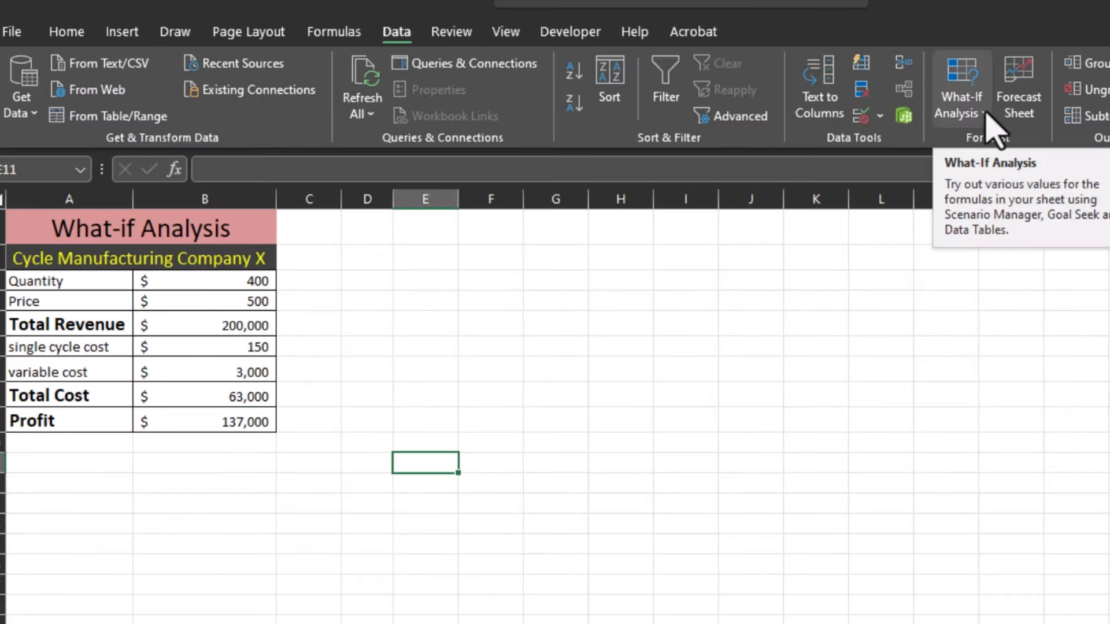
Open the What-If Analysis Scenario Manager and start a new scenario named Quantity-500.
left_click(983, 114)
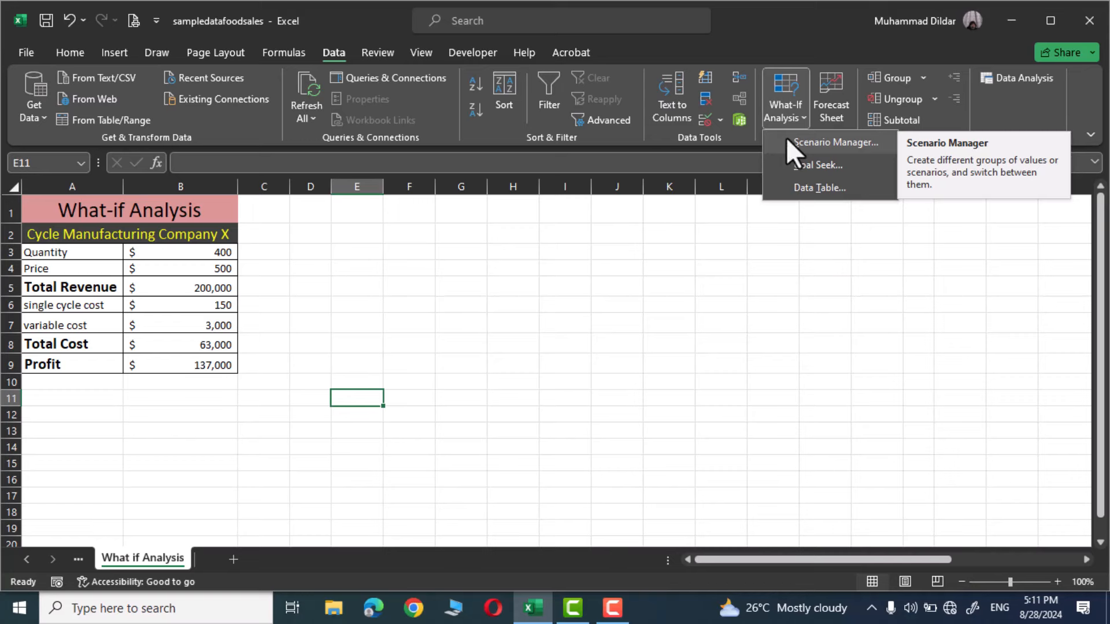
left_click(821, 142)
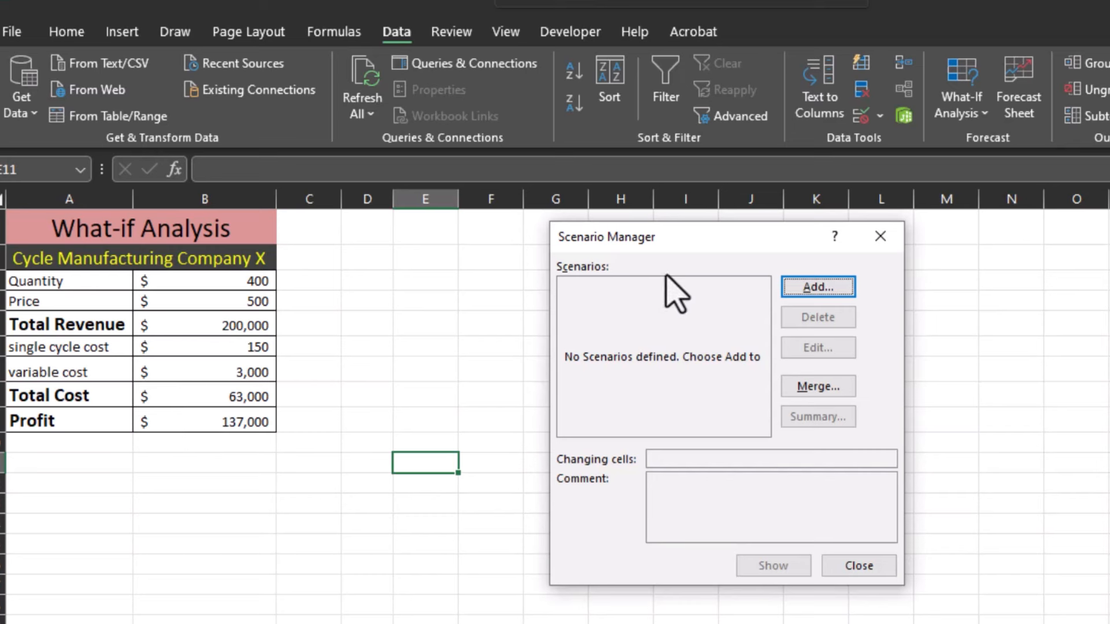
left_click(818, 290)
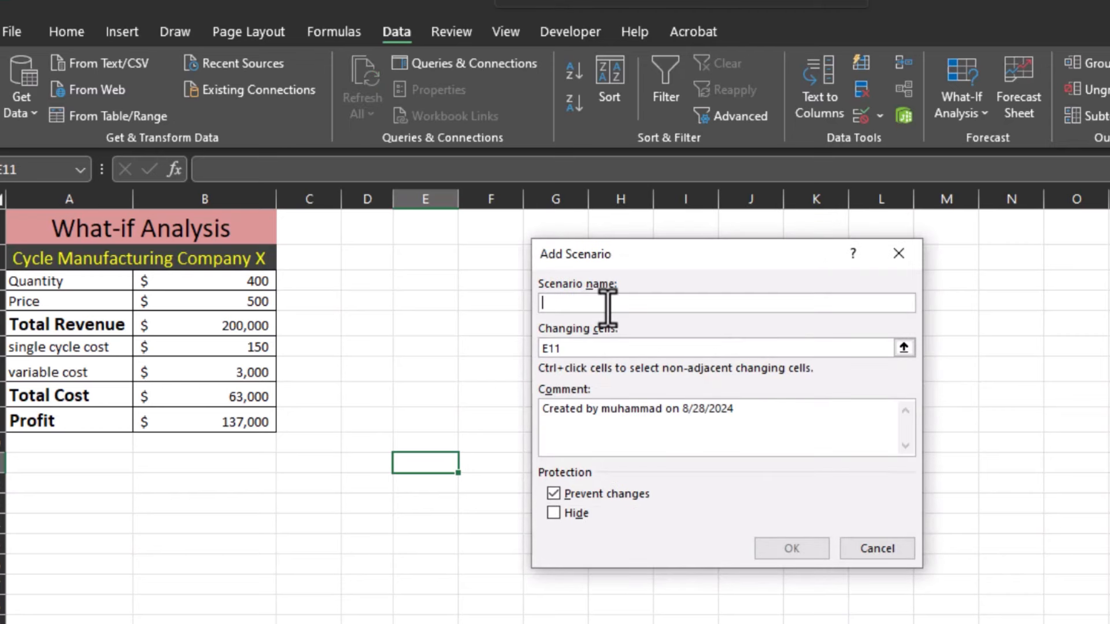
type("Quantity-500")
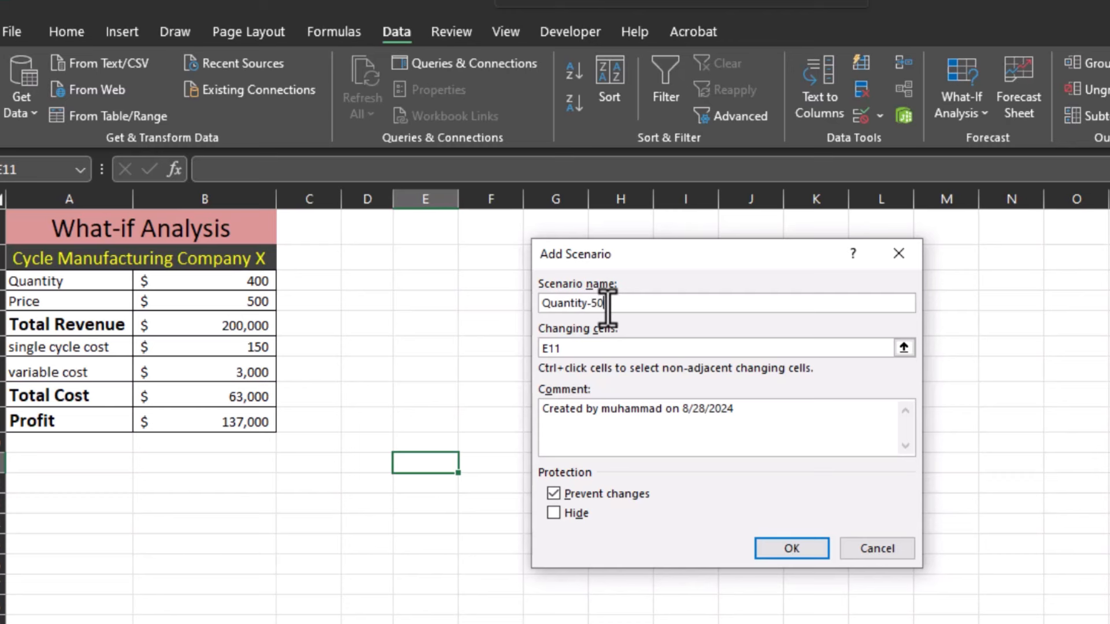
Make the Quantity cell B3 the scenario's changing cell and set its scenario value to 500.
left_click(579, 352)
left_click_drag(577, 350, 538, 349)
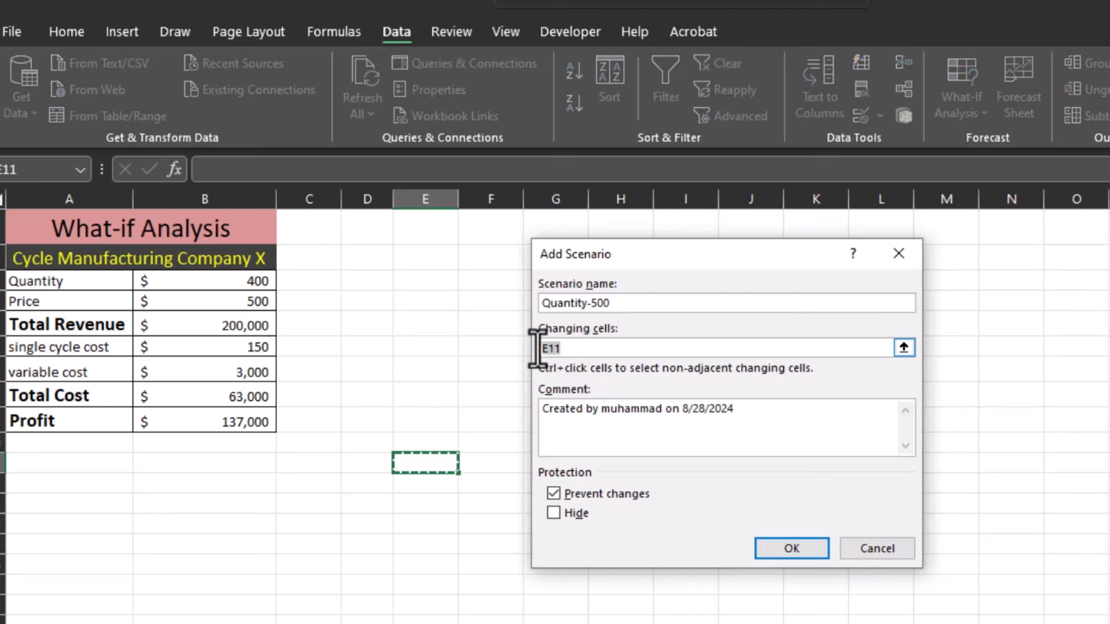
key("BackSpace")
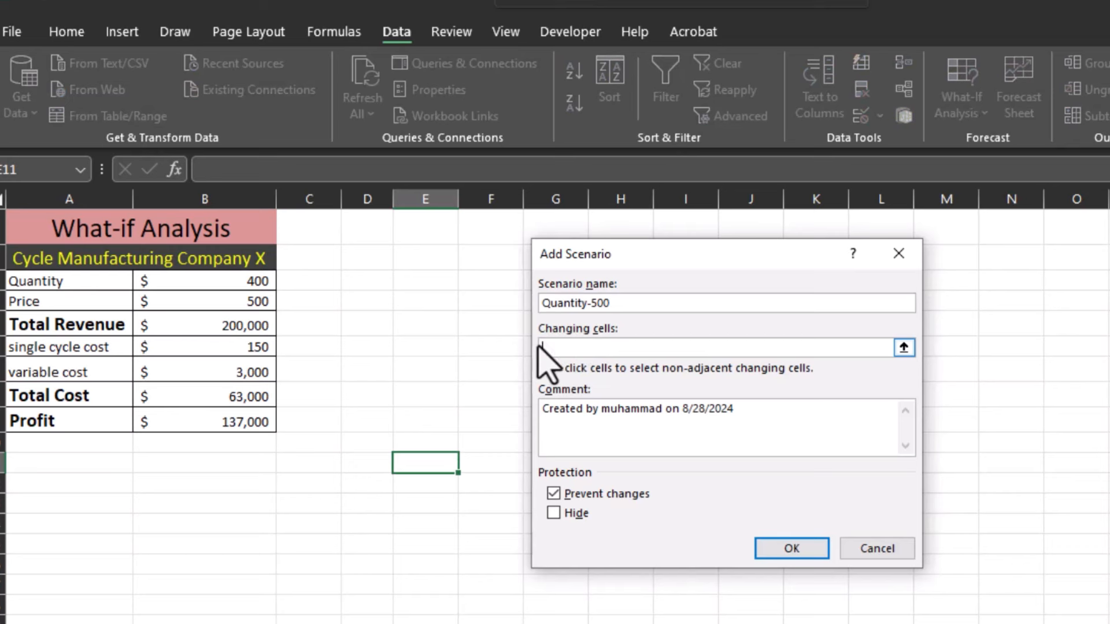
left_click(229, 282)
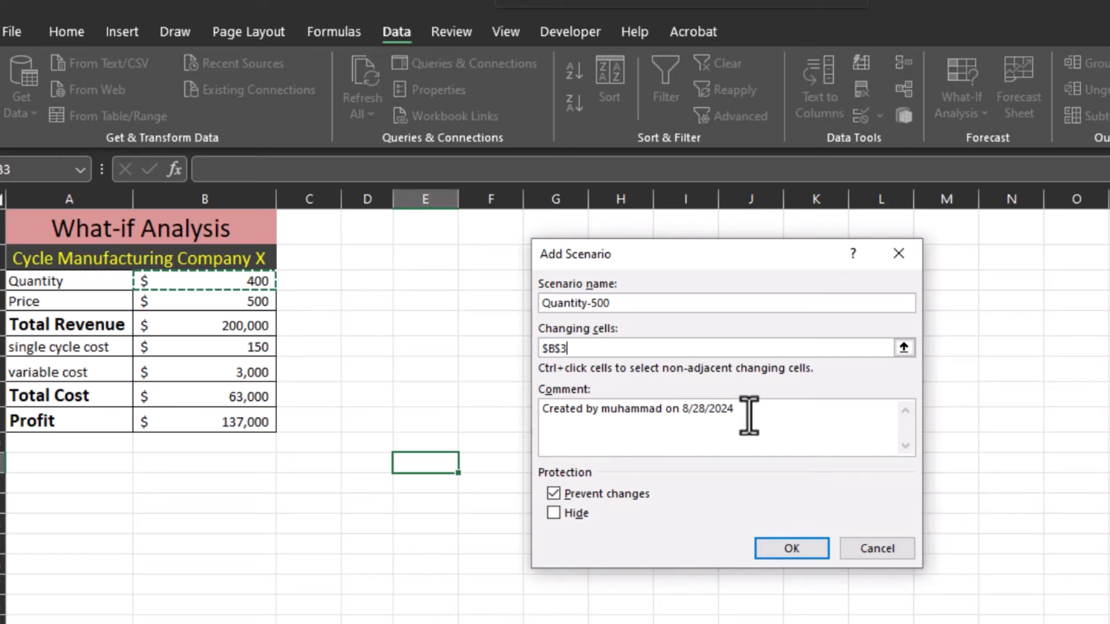
left_click(791, 550)
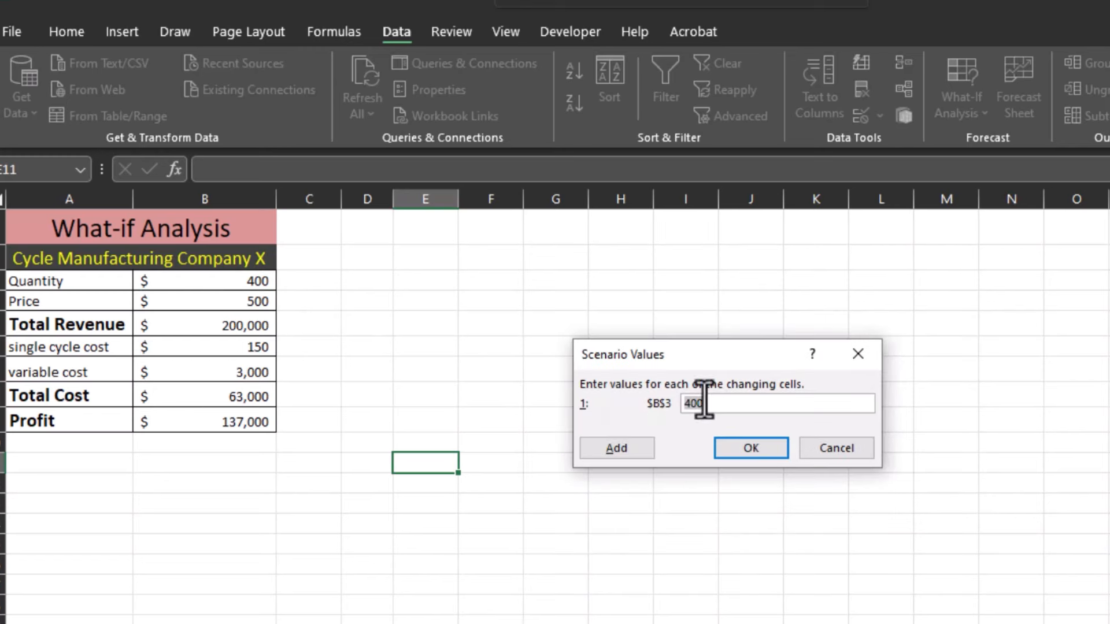
left_click(797, 403)
type("500")
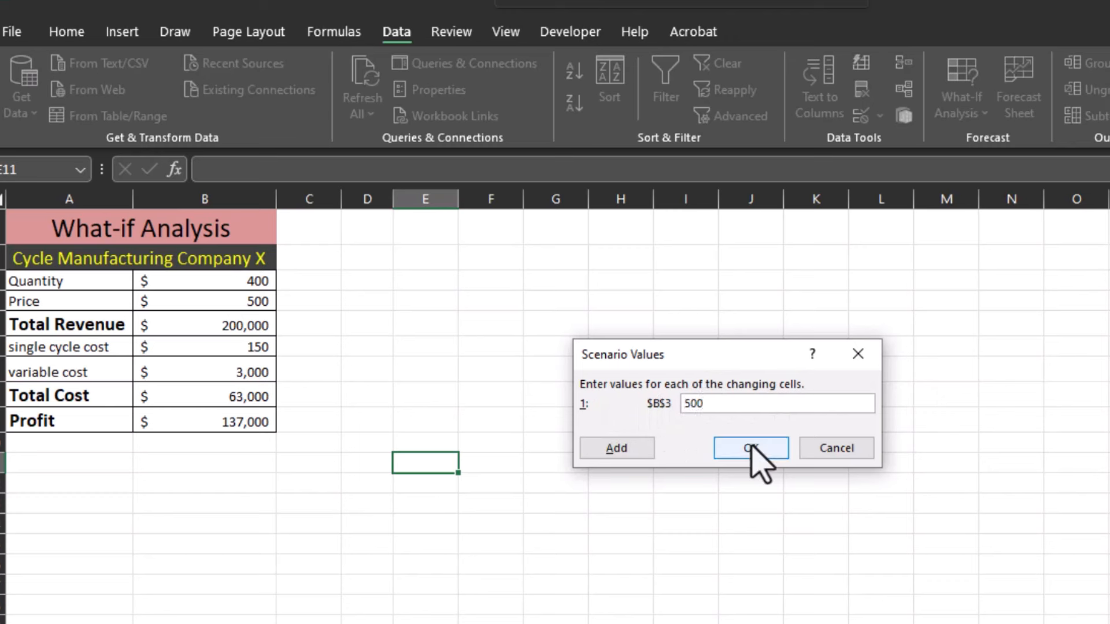
left_click(751, 449)
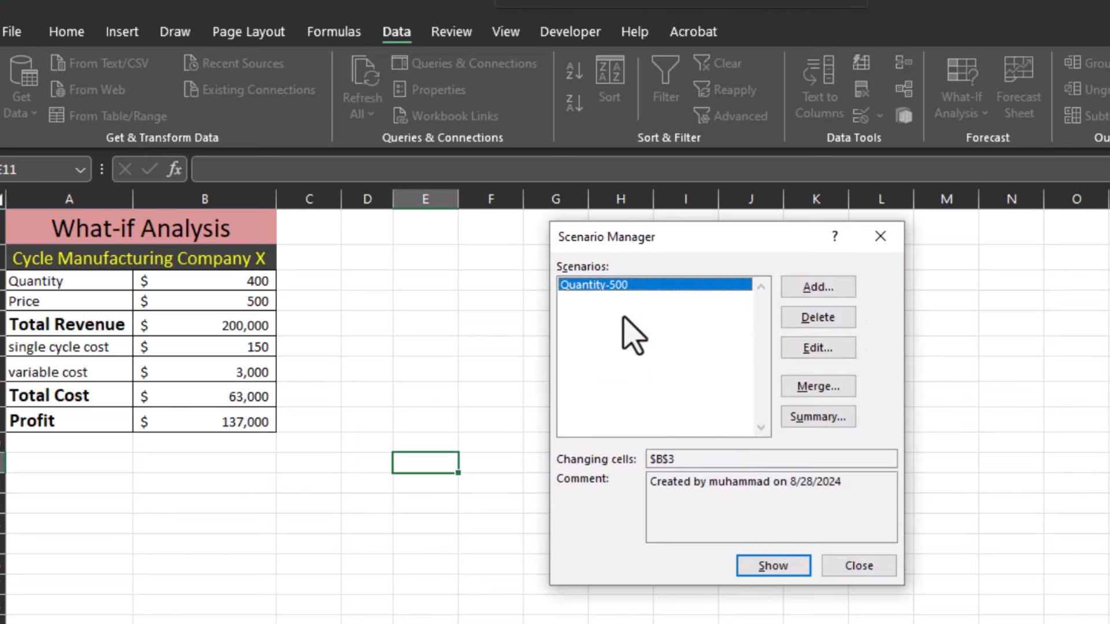
Add a second scenario named Quantity-600 that sets changing cell B3 to 600.
left_click(824, 289)
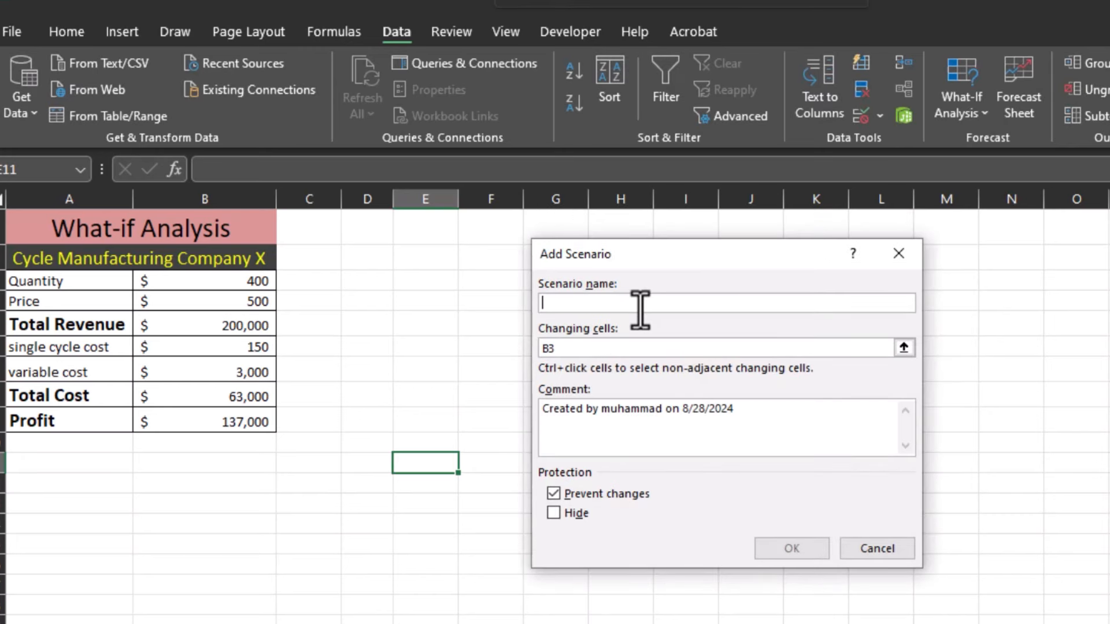
type("Quantity-")
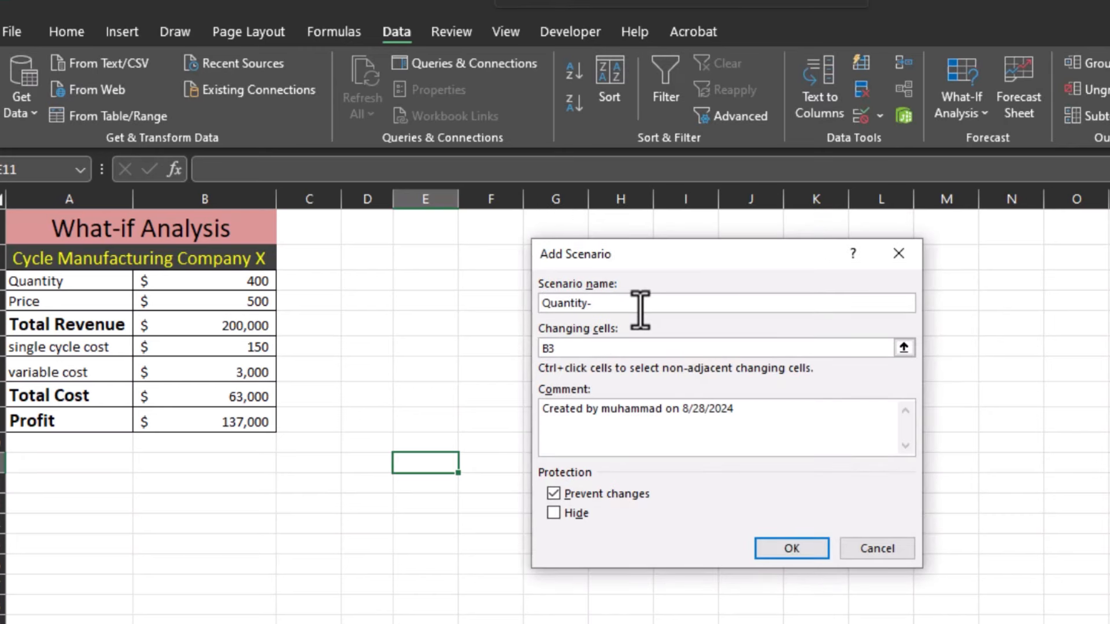
type("600")
left_click(587, 352)
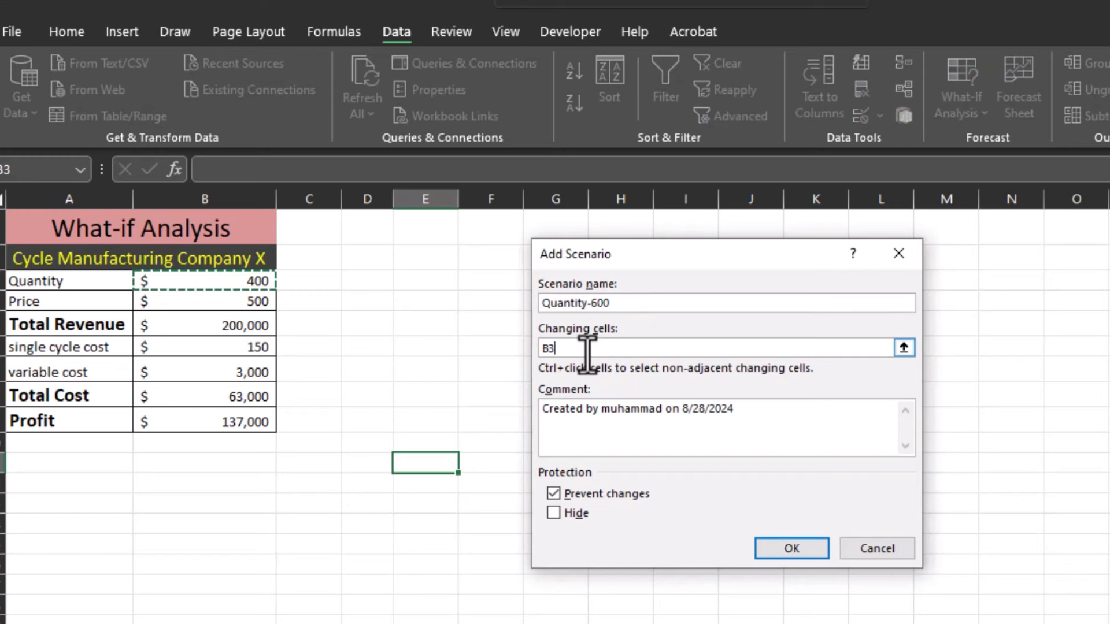
left_click(781, 548)
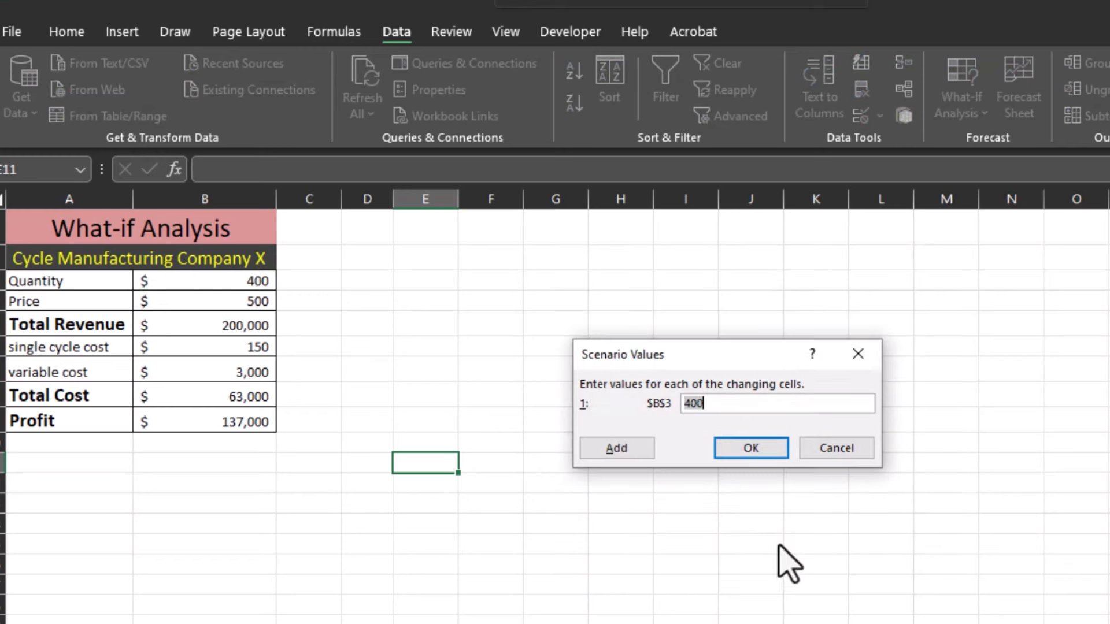
type("600")
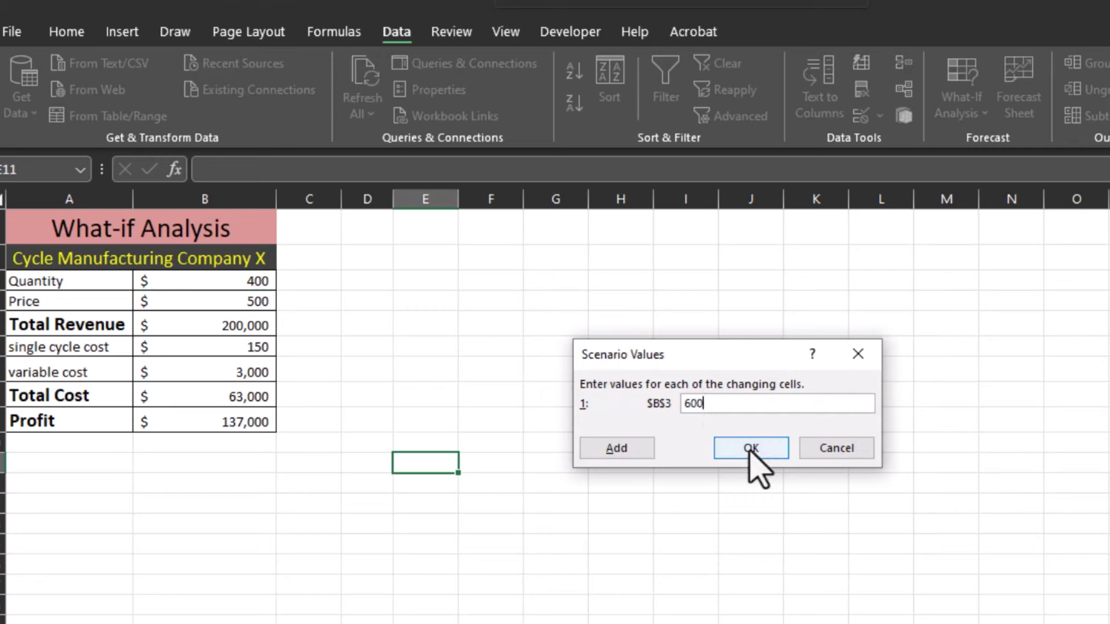
left_click(751, 448)
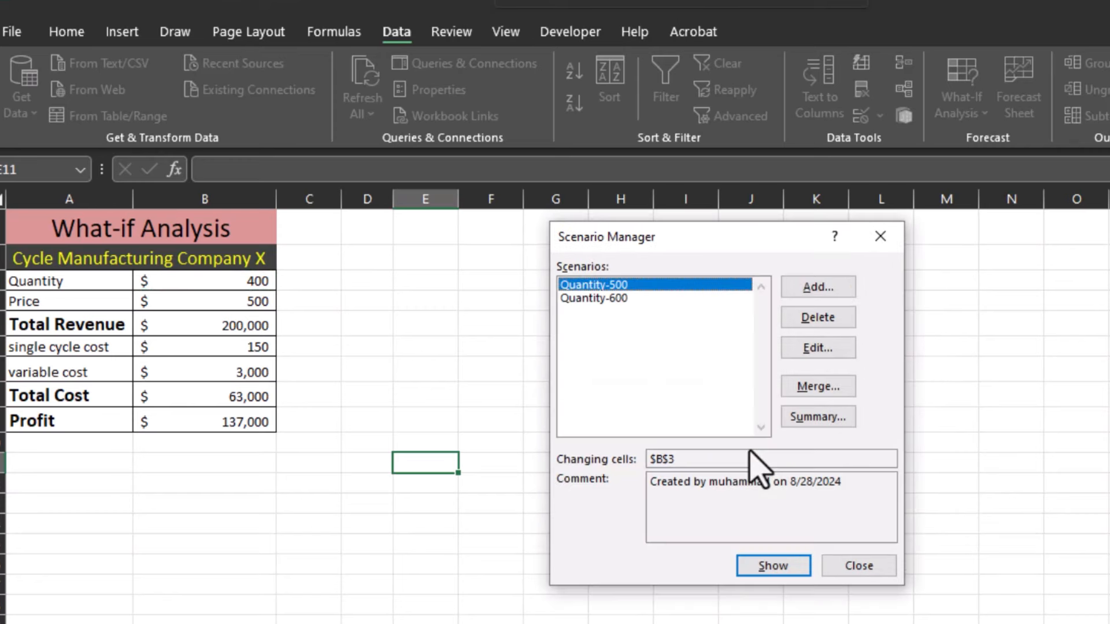
Add a third scenario named Quantity-700 that sets changing cell B3 to 700.
left_click(826, 287)
type("Quantity-700")
left_click(792, 548)
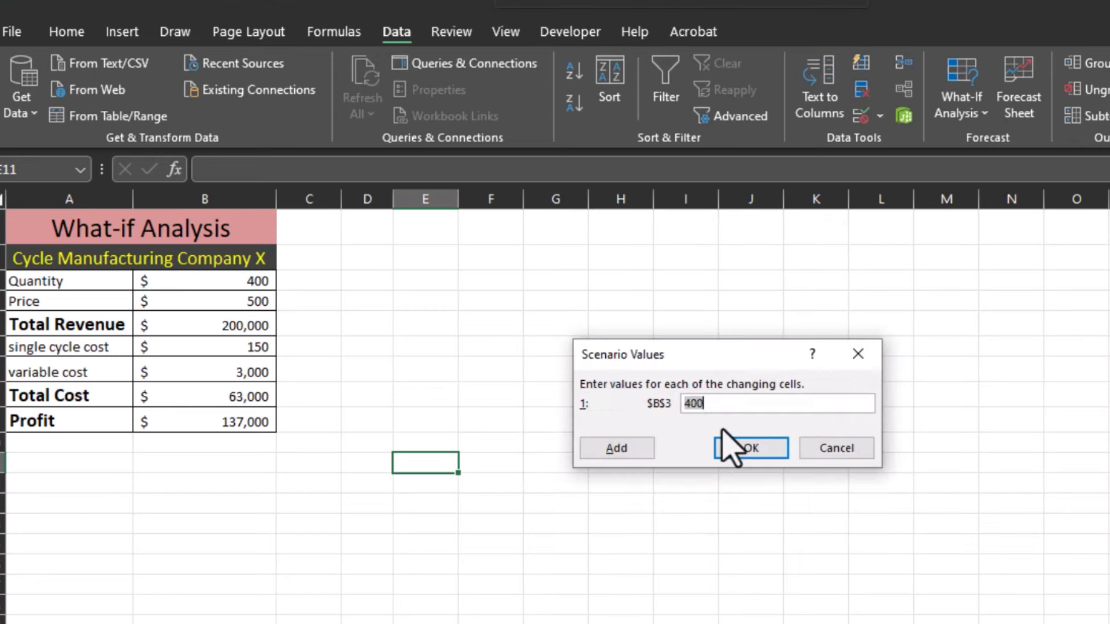
type("700")
left_click(755, 450)
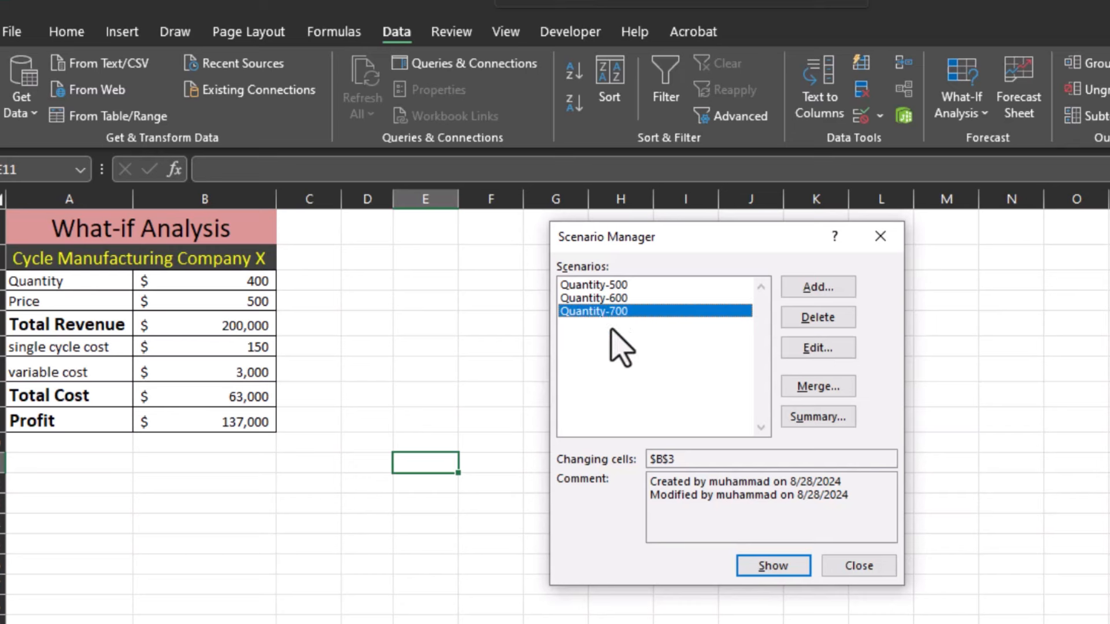
Show the Quantity-500, Quantity-600 and Quantity-700 scenarios in turn to compare their effect on profit.
left_click(613, 285)
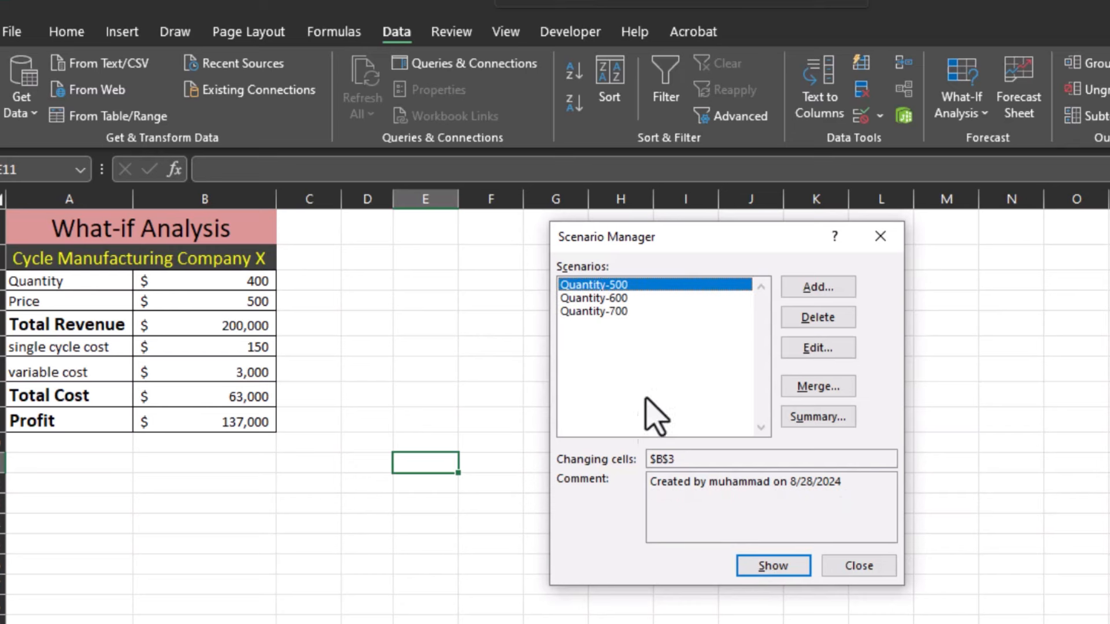
left_click(774, 567)
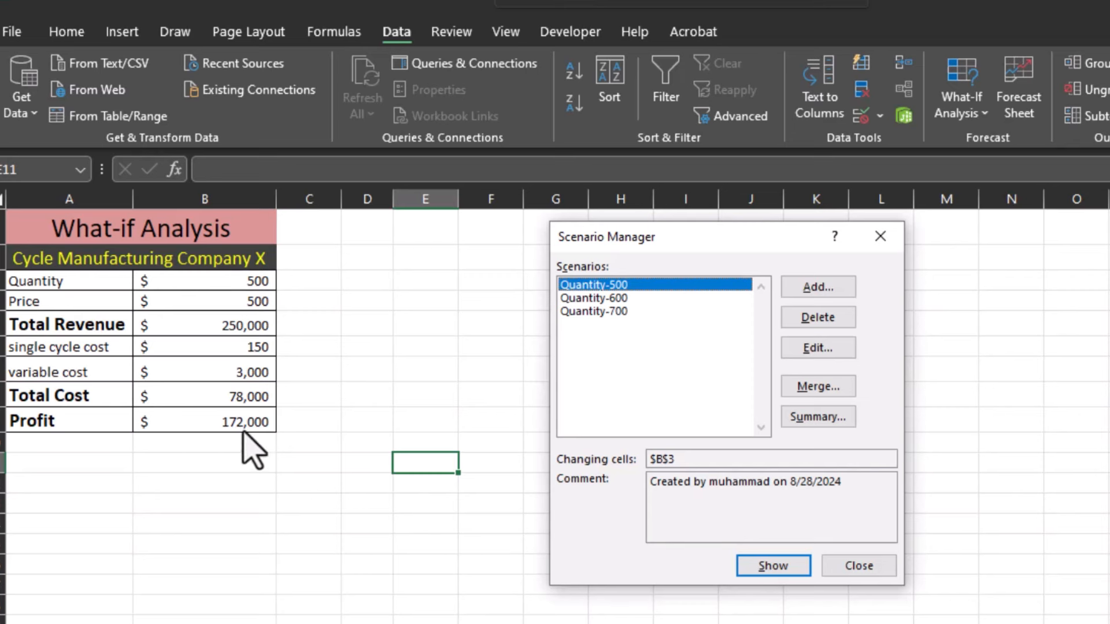
left_click(610, 298)
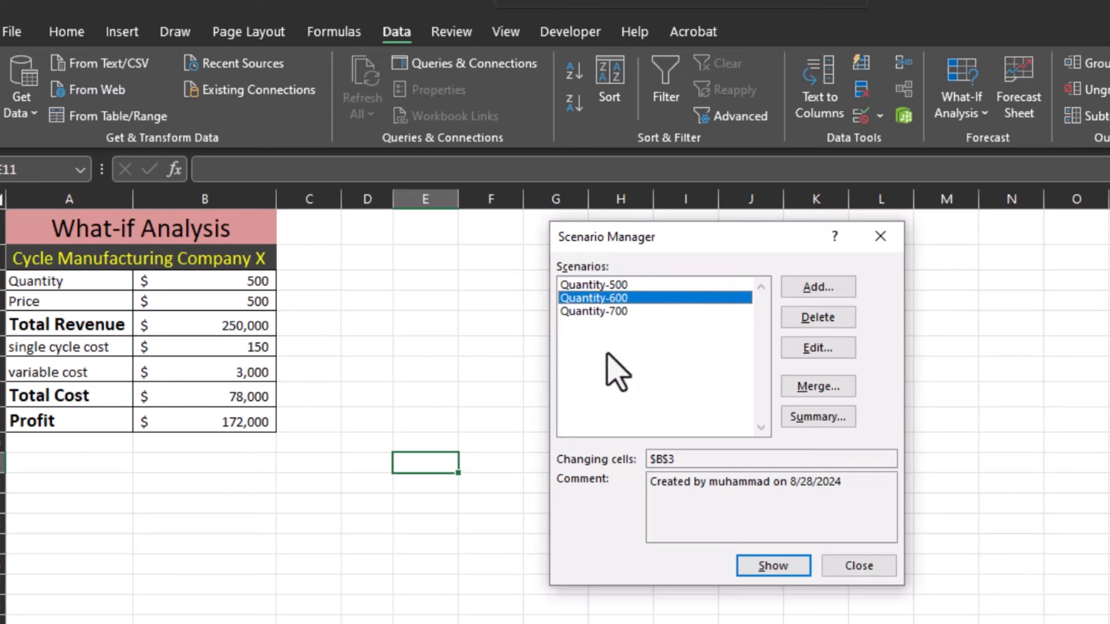
left_click(770, 566)
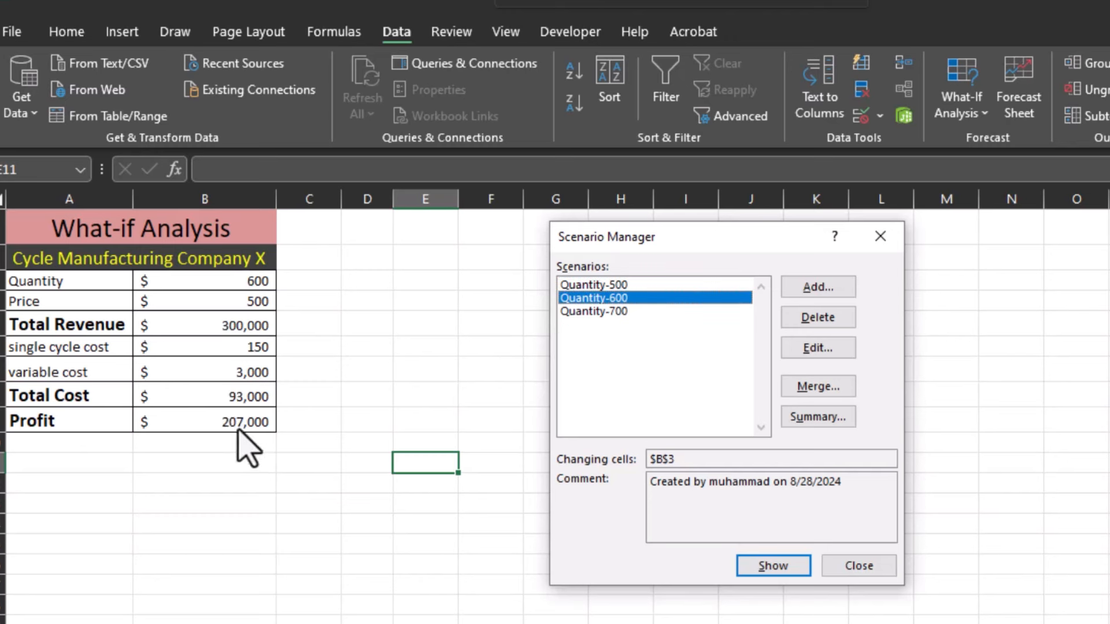
left_click(619, 311)
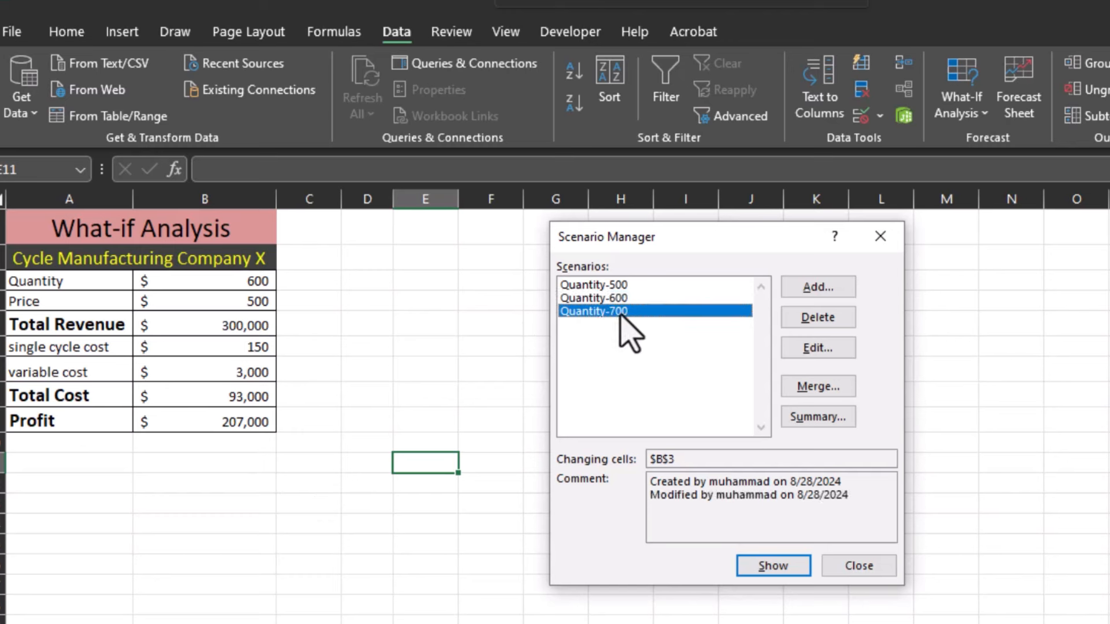
left_click(764, 565)
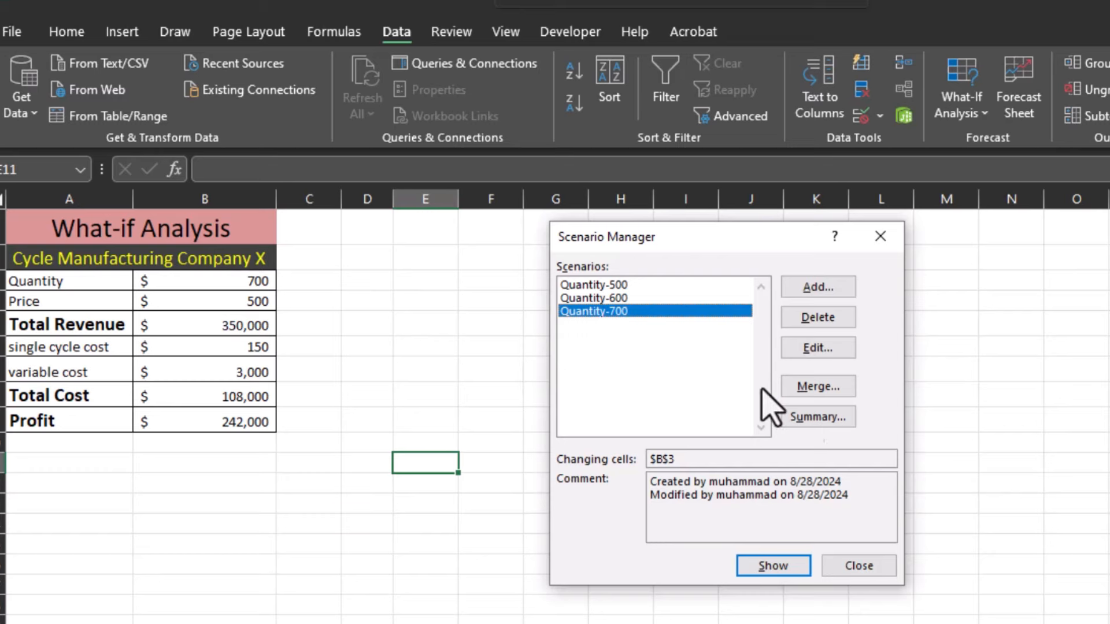
Generate a Scenario summary report using the Profit cell B9 as the result cell.
left_click(801, 413)
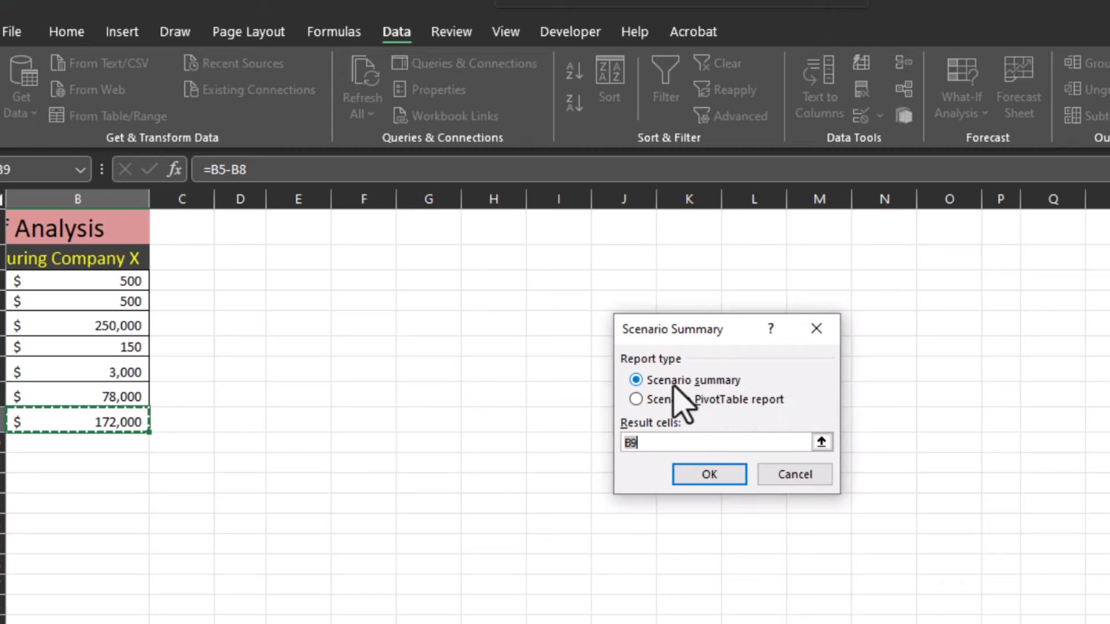
left_click(707, 487)
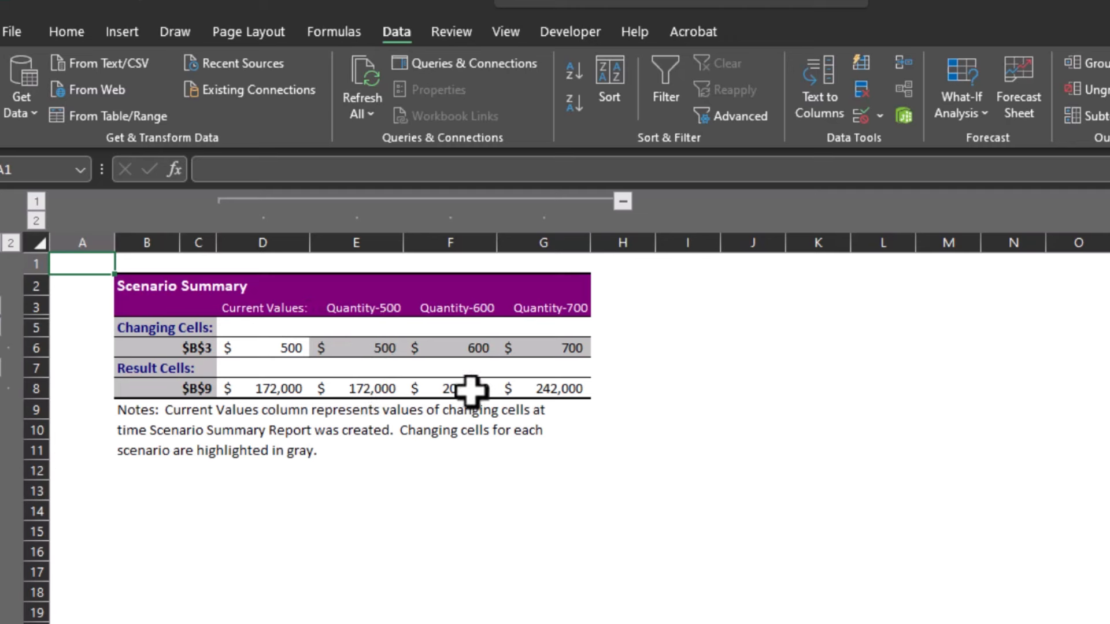
Examine the report's Quantity-700 column and its changing and result cell references, checking them against the What if Analysis sheet.
left_click(573, 313)
left_click(572, 389)
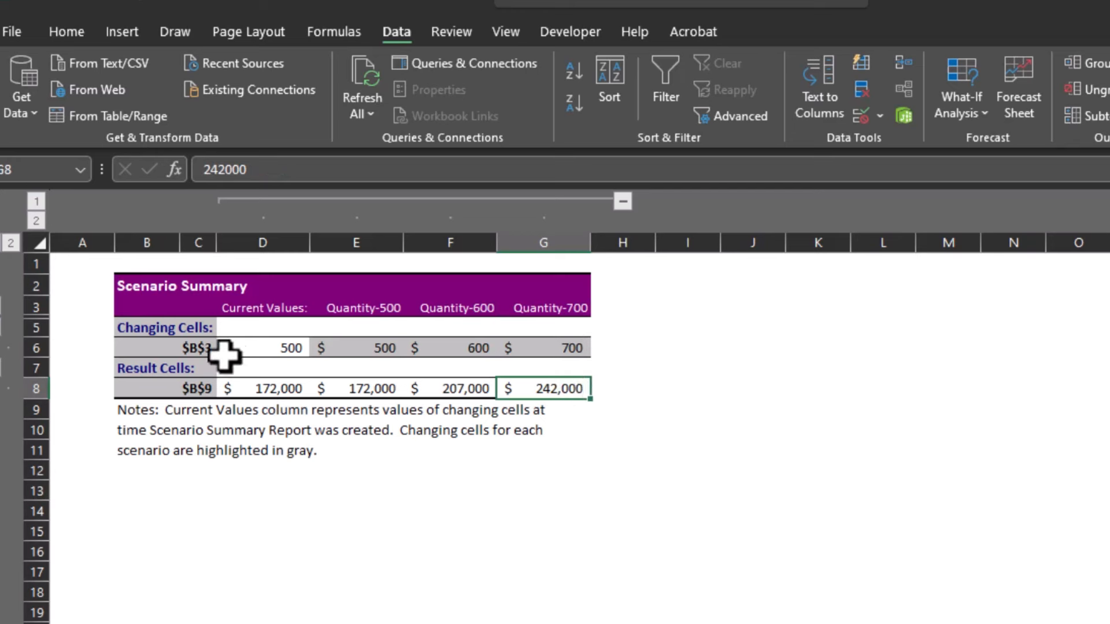
left_click(197, 350)
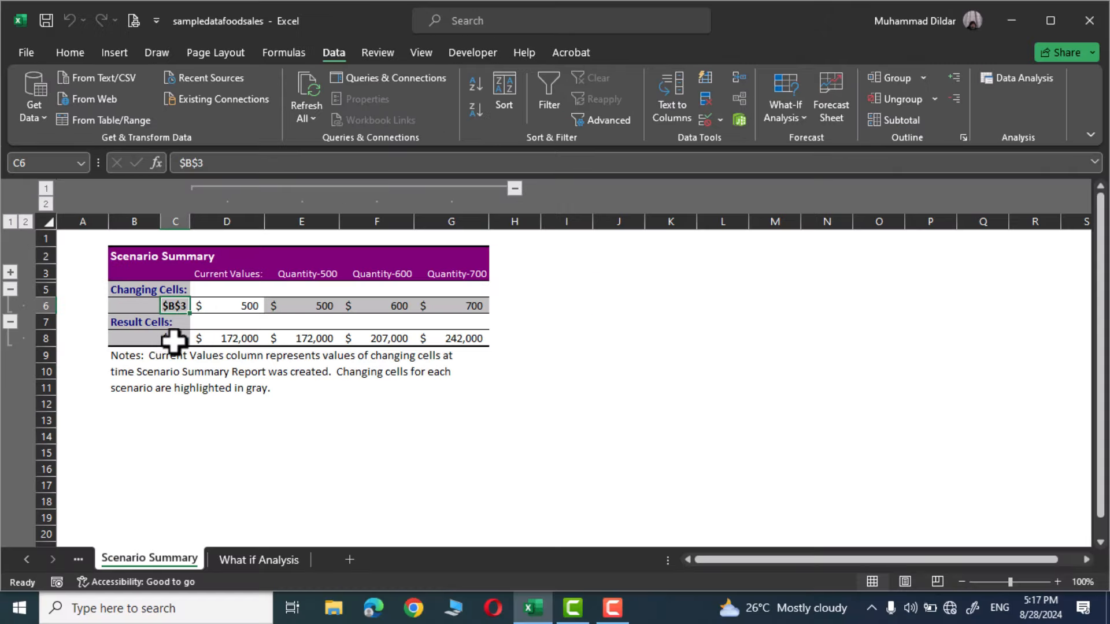
left_click(196, 392)
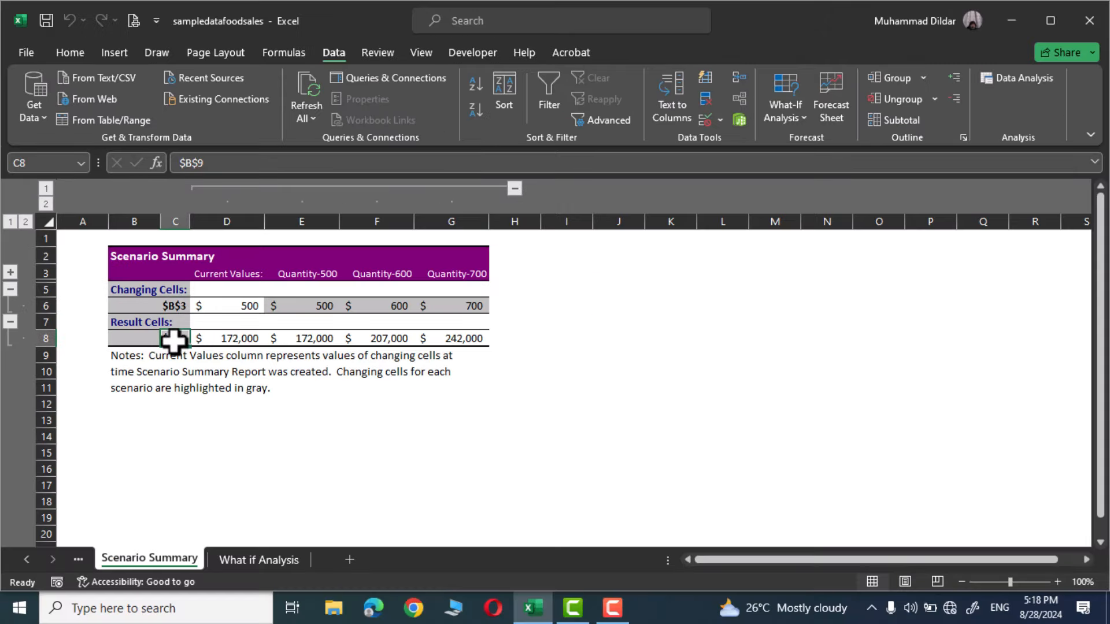
left_click(245, 557)
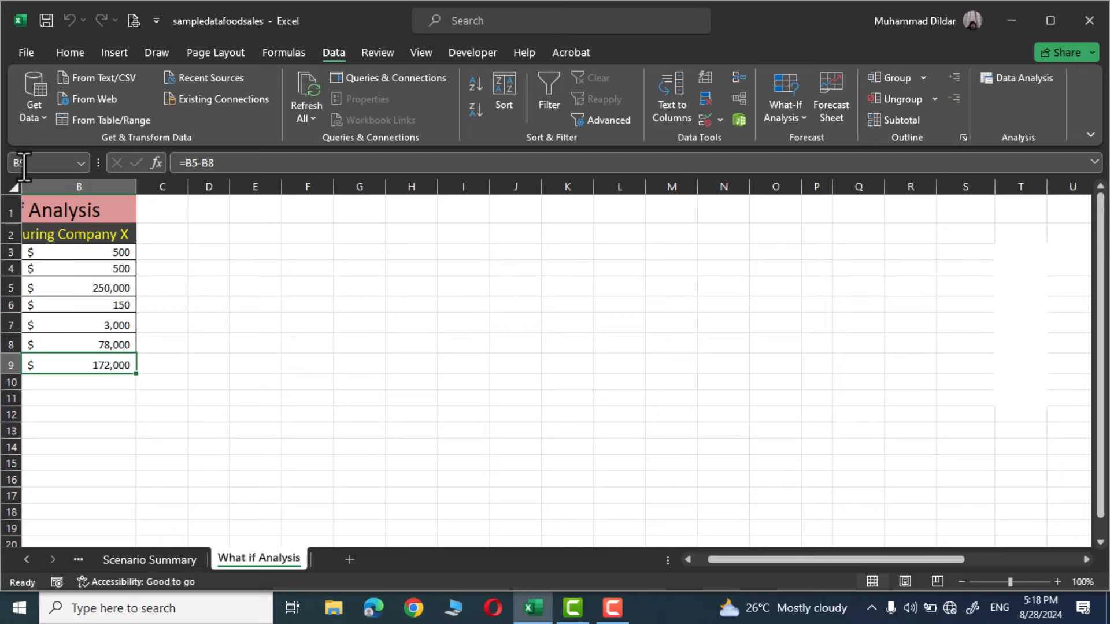
Permanently delete the Scenario Summary sheet.
key("ctrl+Page_Up")
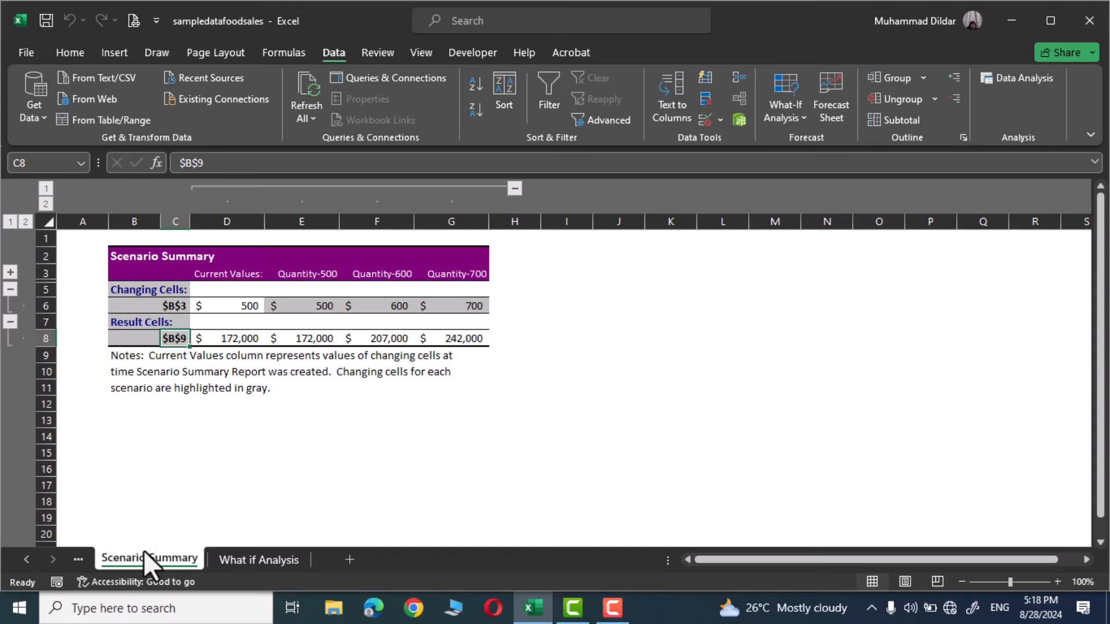
right_click(162, 557)
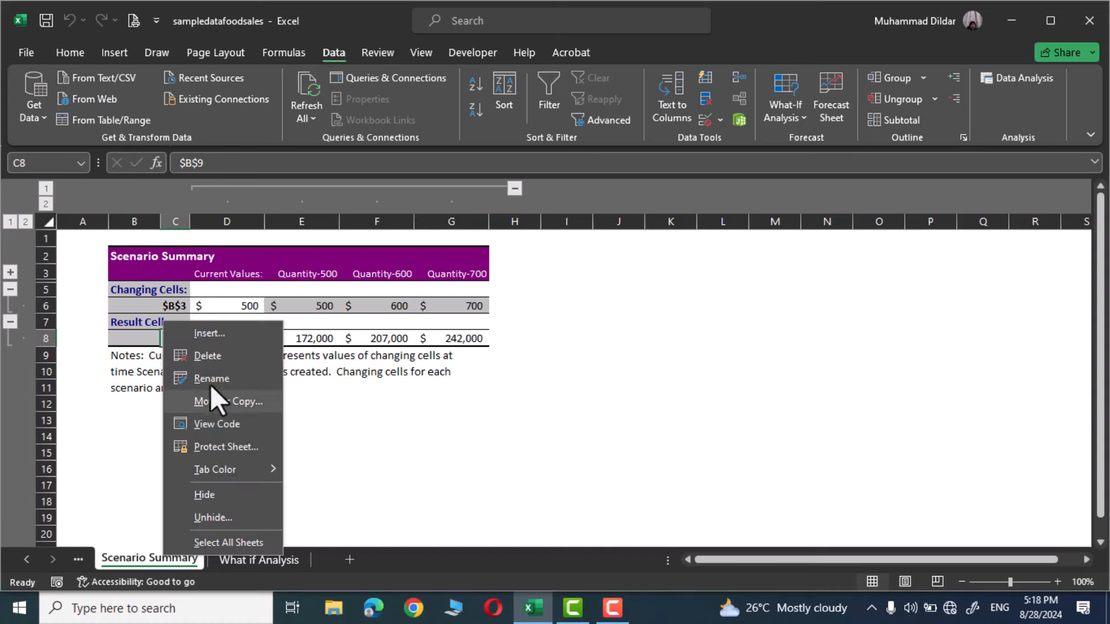
left_click(209, 355)
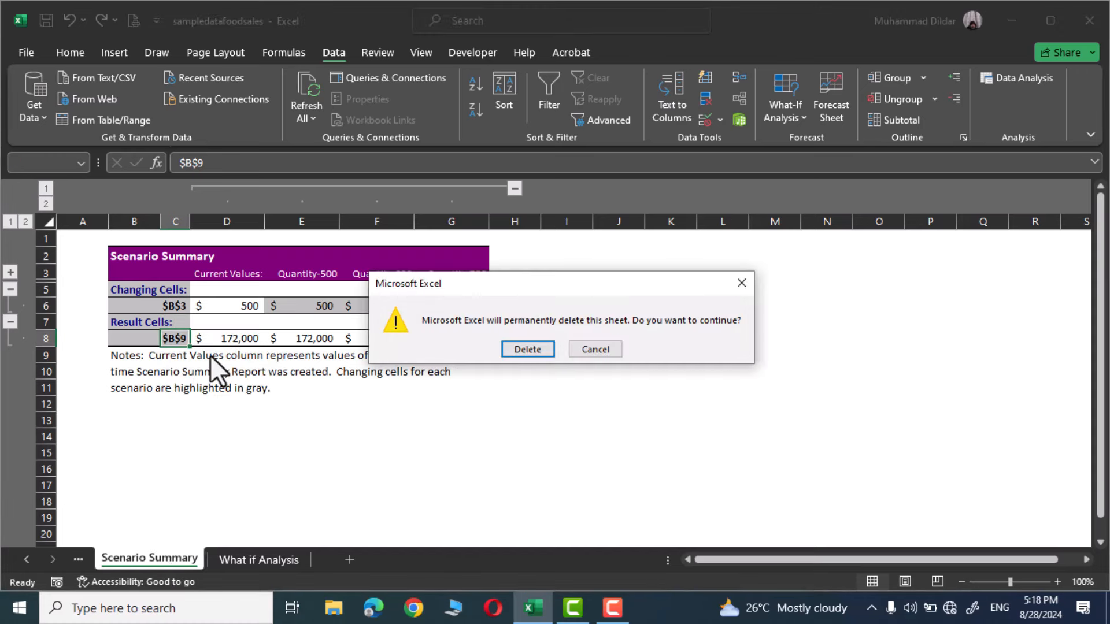
left_click(525, 348)
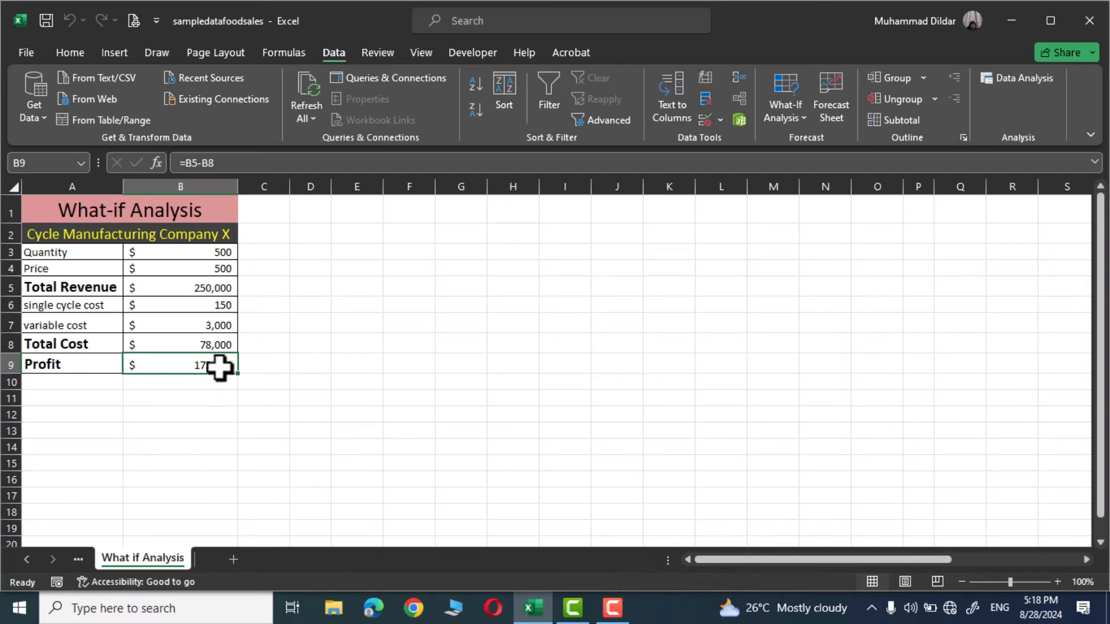
Name the profit cell B9 Profit and the quantity cell B3 Quantity.
left_click(32, 168)
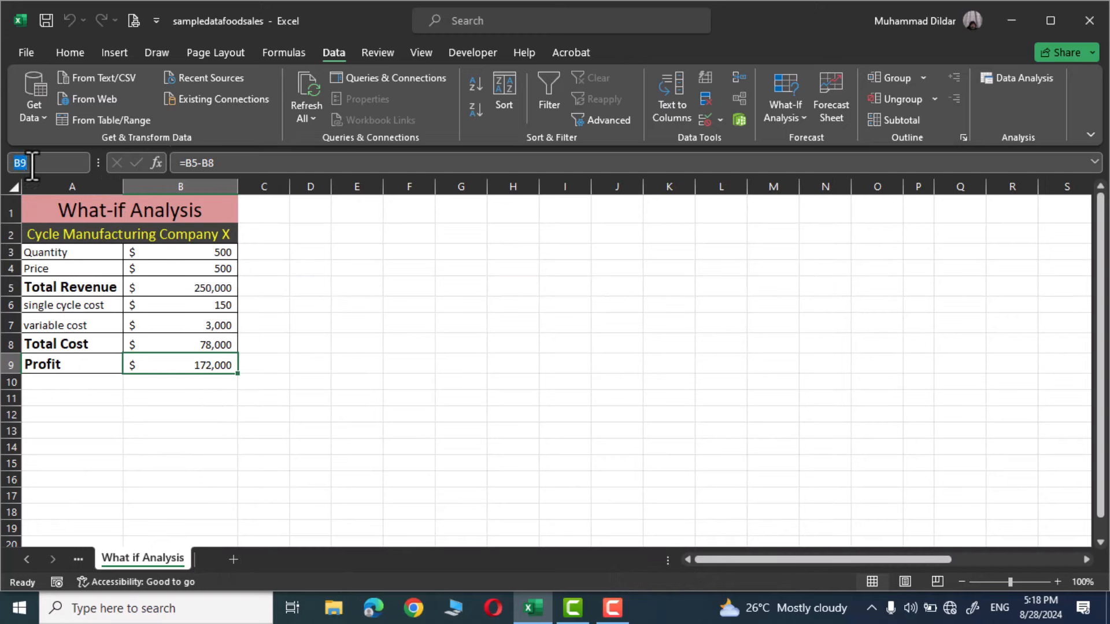
type("Profit")
key("Return")
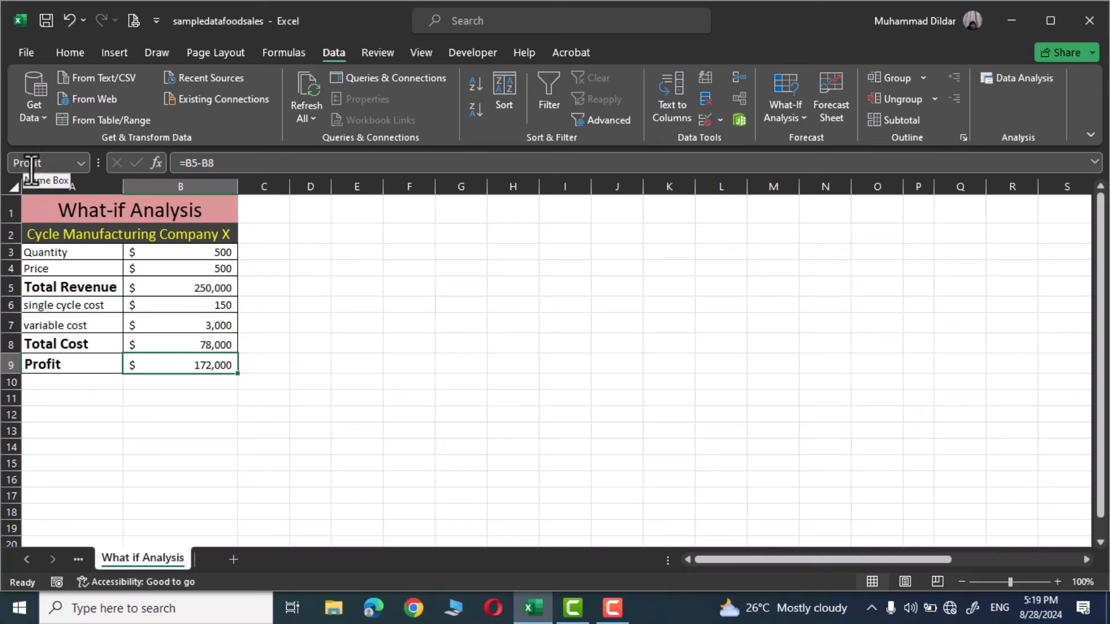
left_click(199, 254)
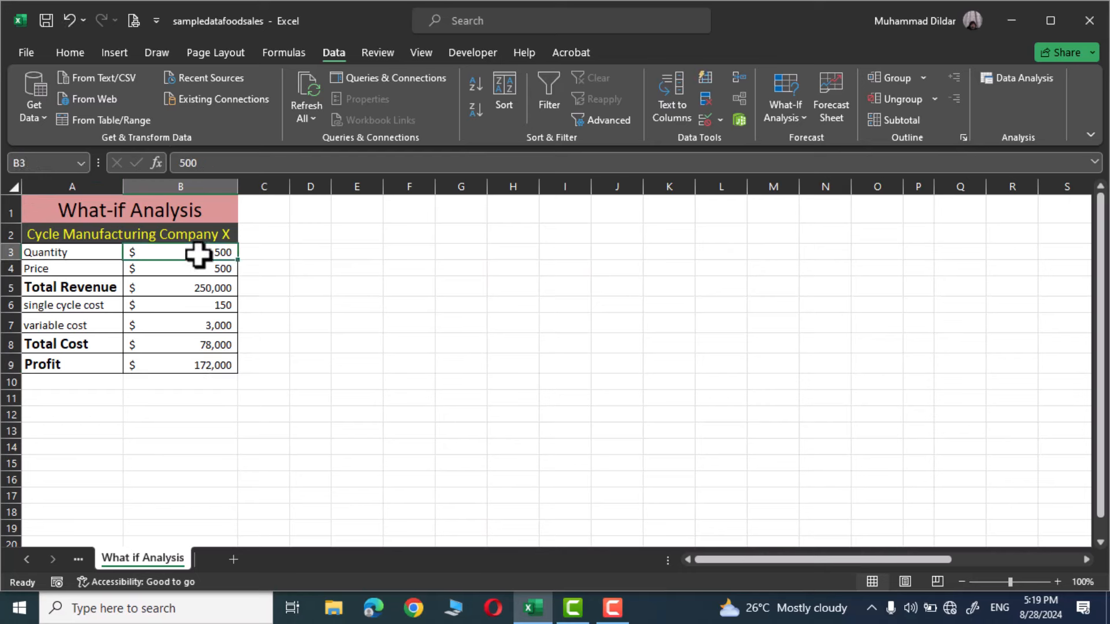
left_click(43, 163)
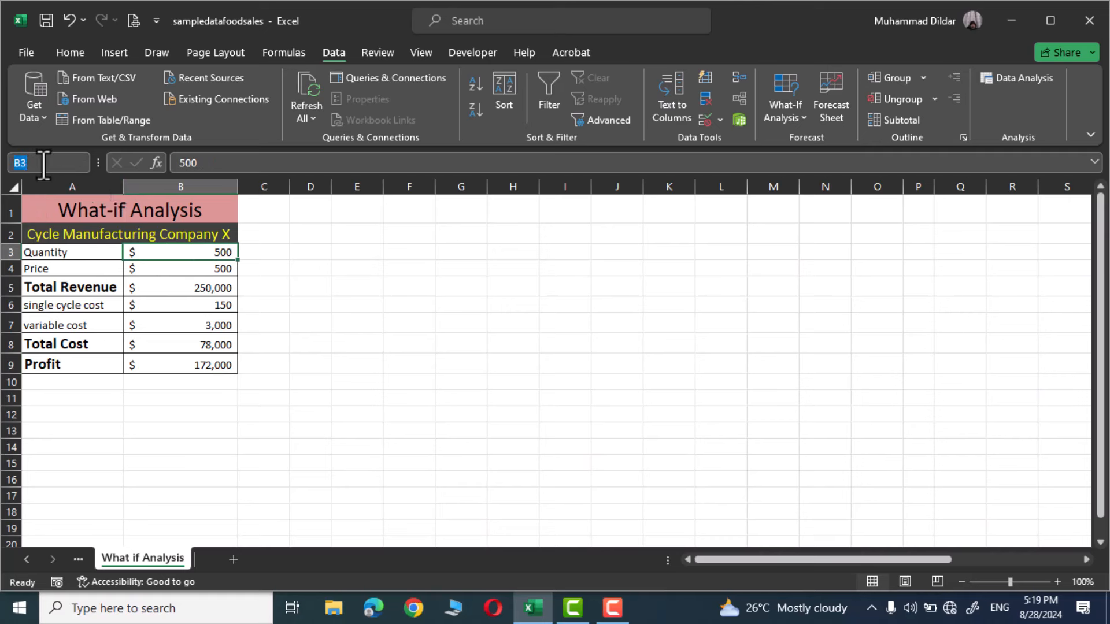
type("Quantity")
key("Return")
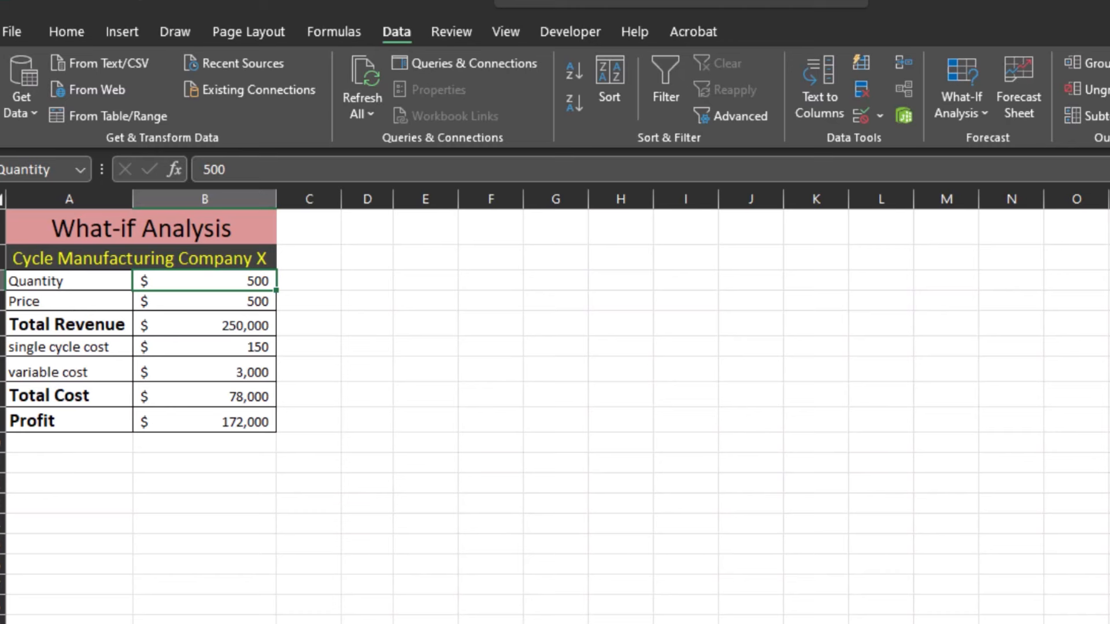
Generate a new Scenario summary report from the existing scenarios with B9 as the result cell.
left_click(985, 114)
left_click(999, 145)
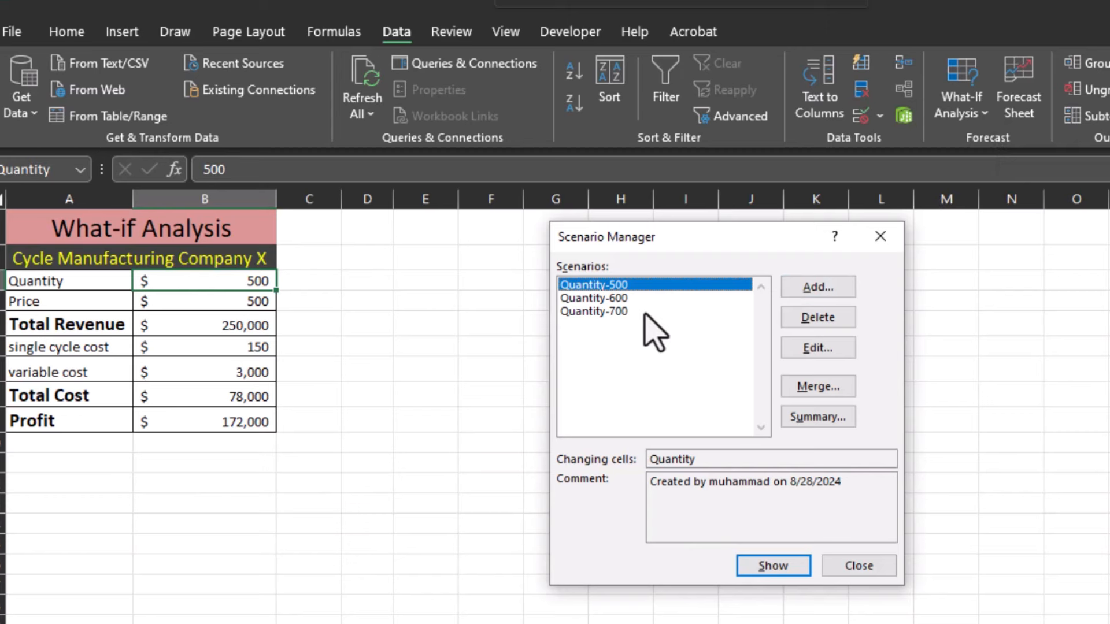
left_click(824, 417)
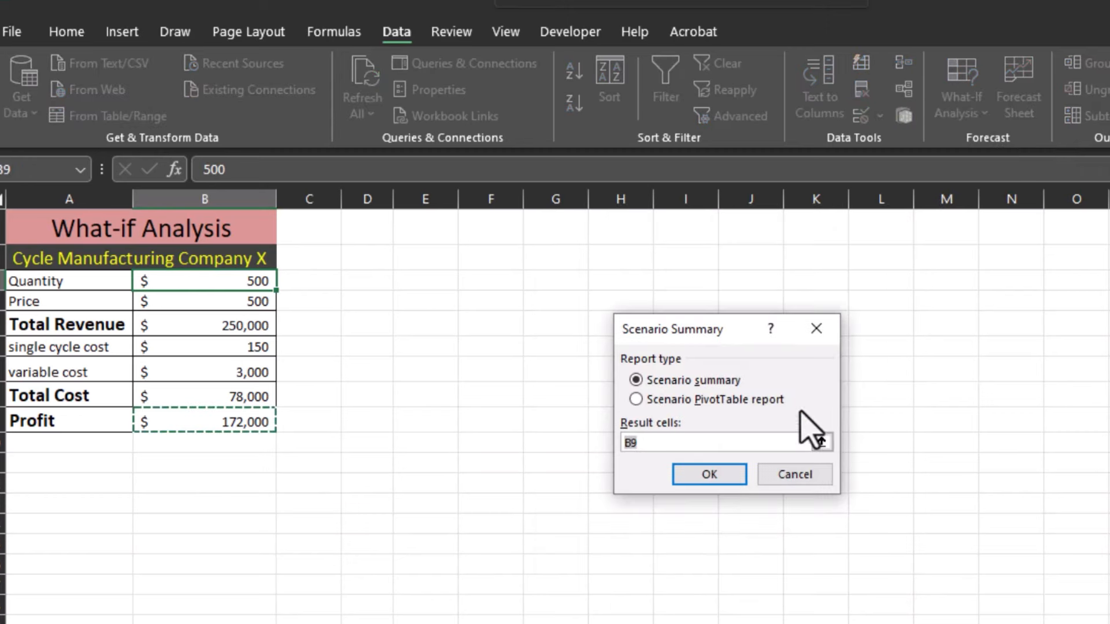
left_click(709, 475)
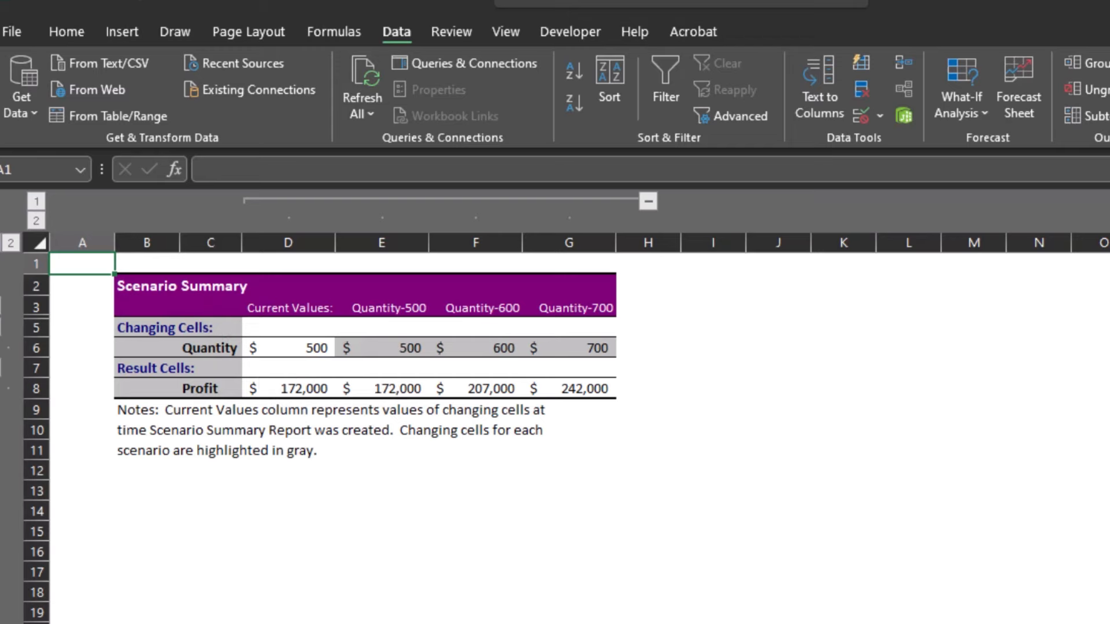
Return to the What if Analysis sheet and set the Quantity in cell B3 to 510.
key("ctrl+Page_Down")
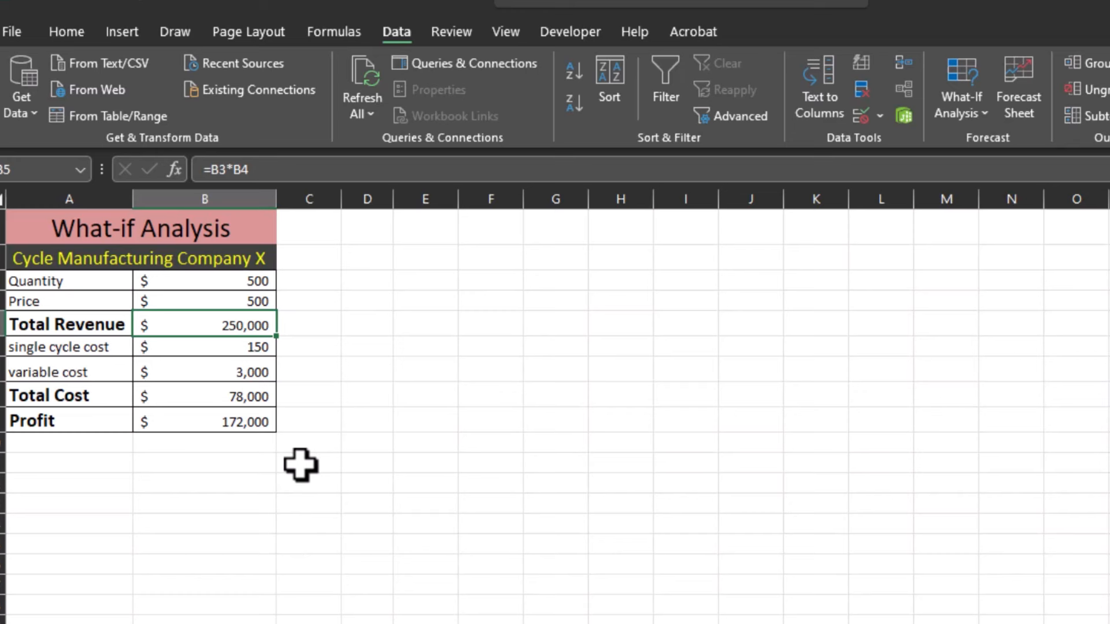
key("Down")
key("Down")
key("Down")
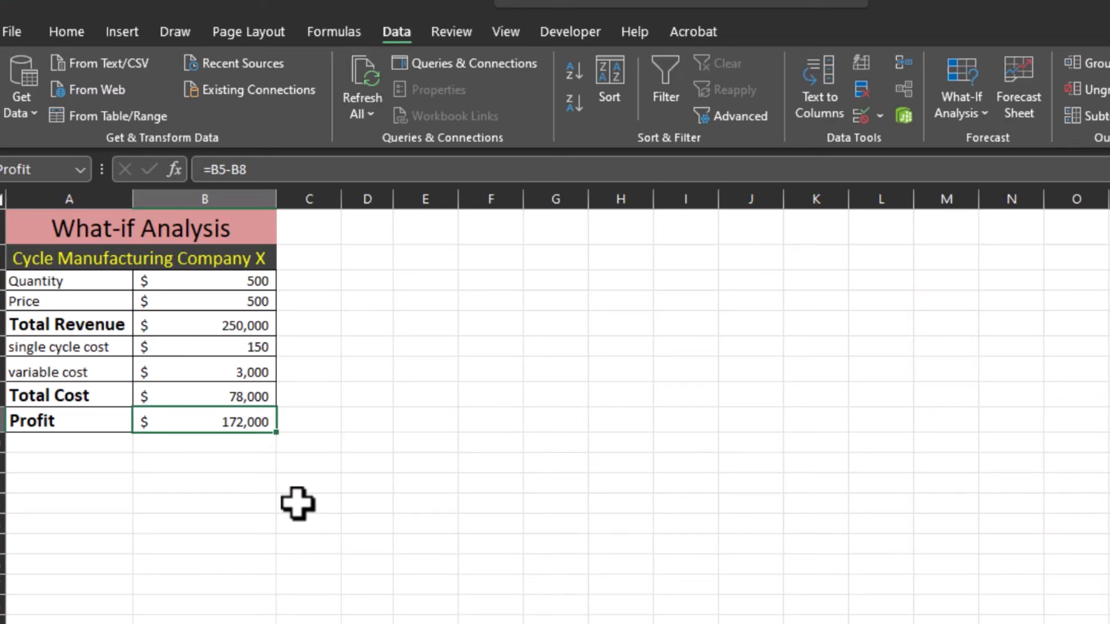
left_click(237, 283)
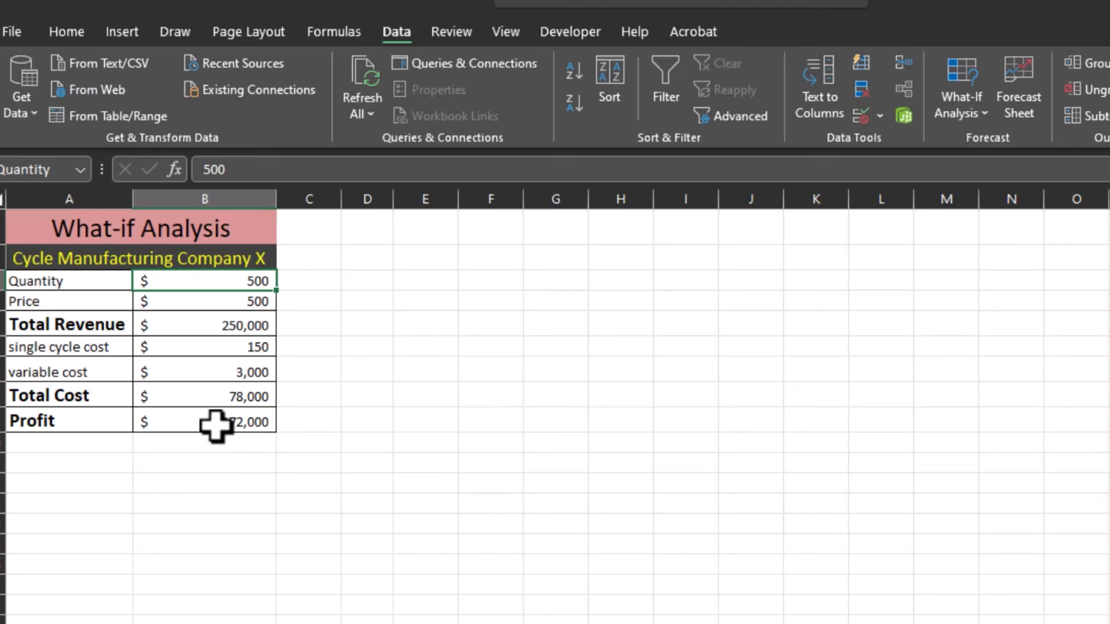
double_click(263, 281)
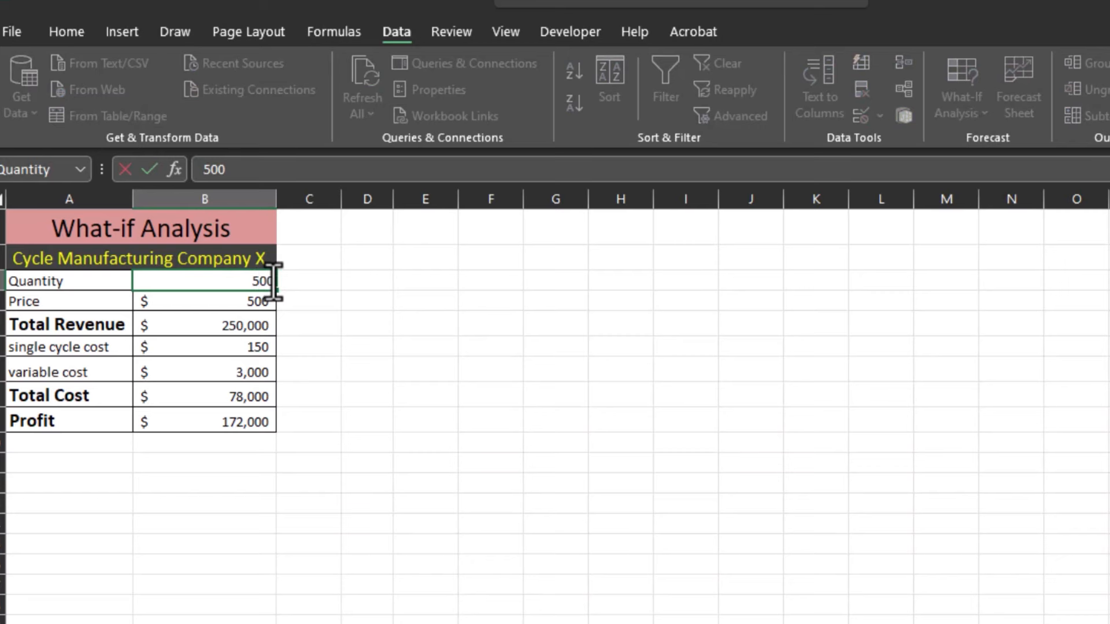
key("BackSpace")
type("10")
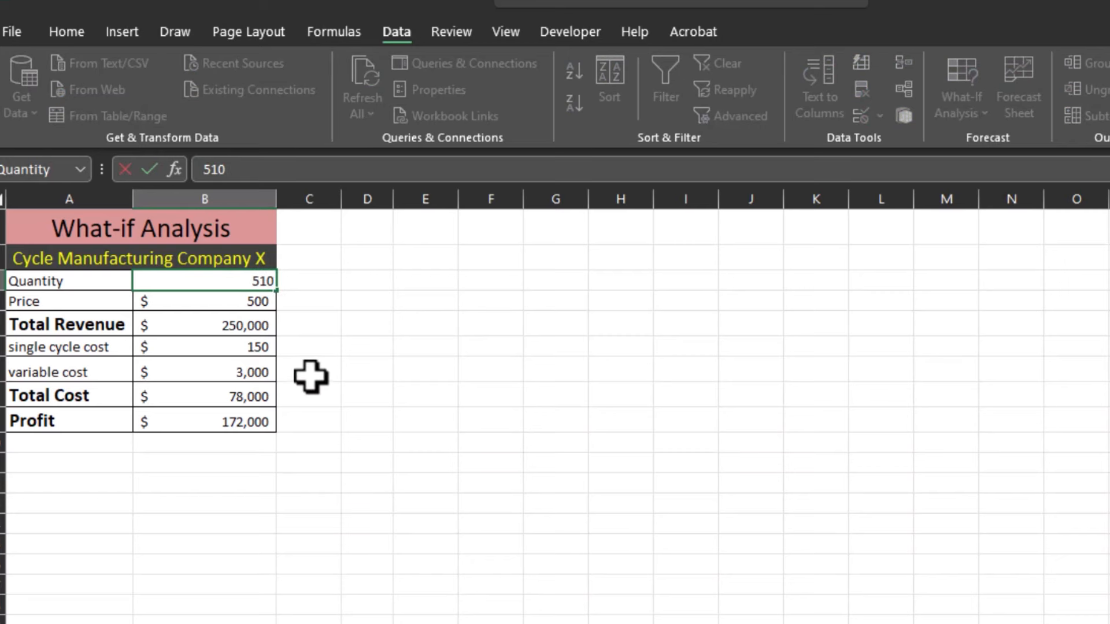
key("Return")
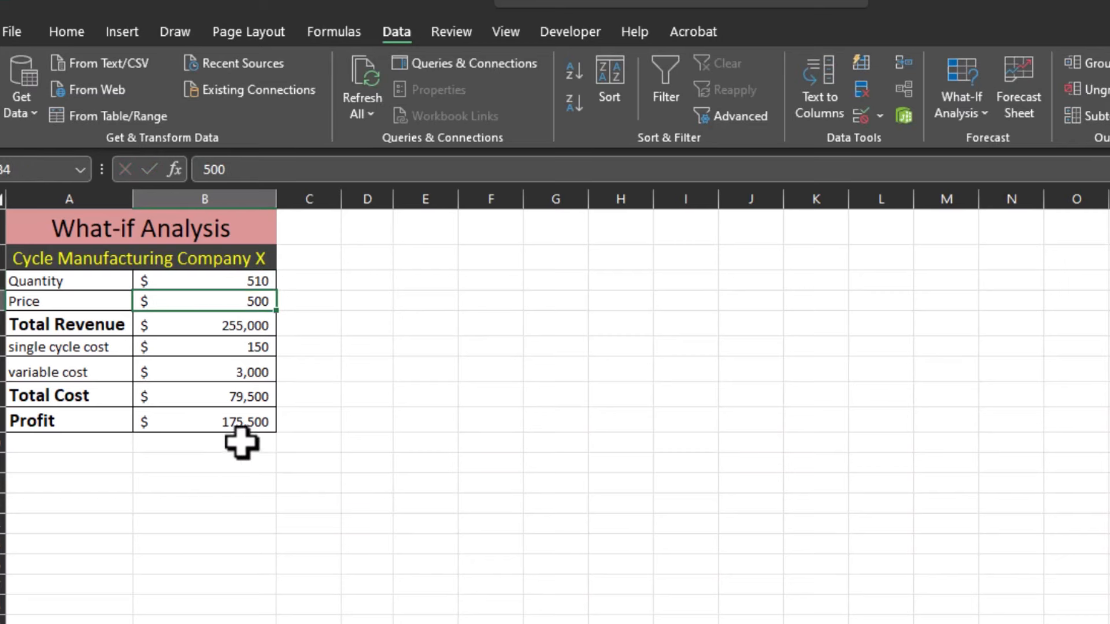
Set the Quantity in cell B3 to 520.
double_click(268, 280)
key("BackSpace")
key("BackSpace")
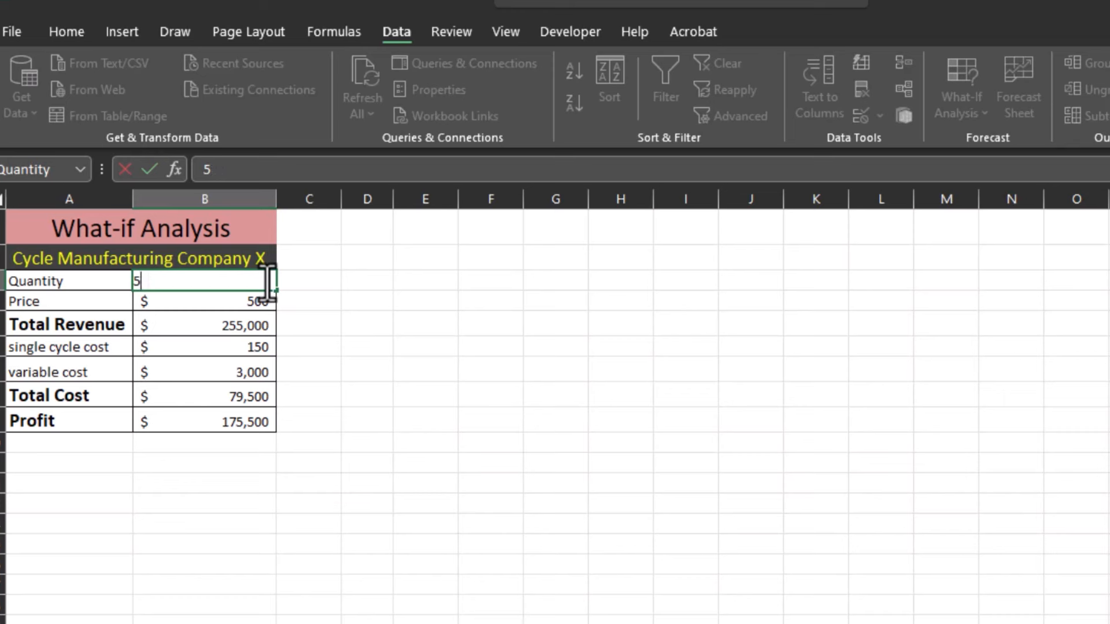
type("20")
key("Return")
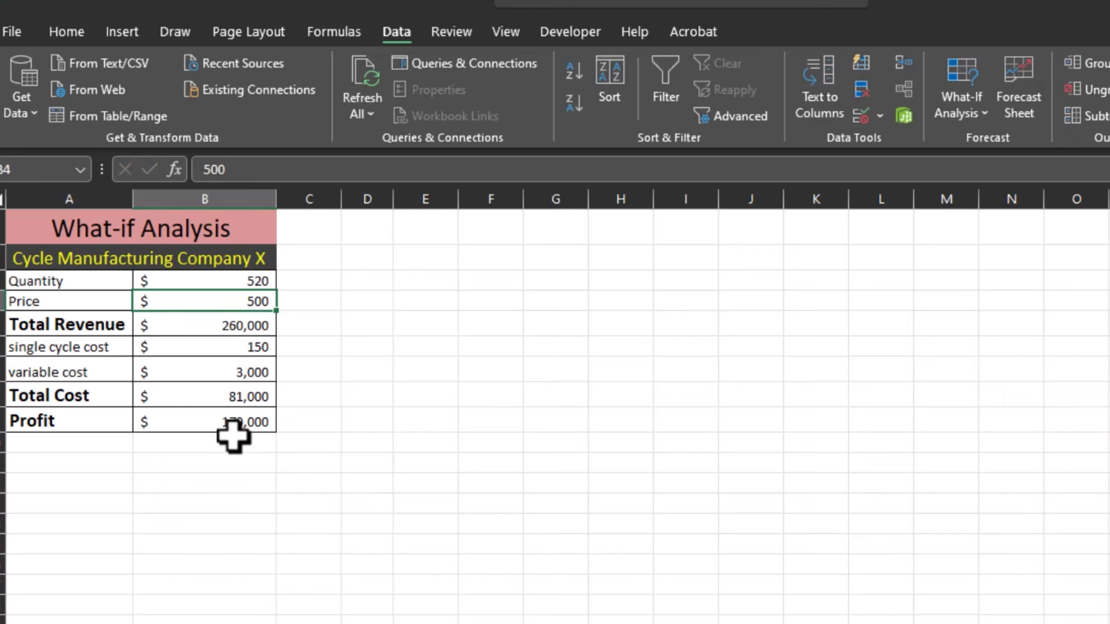
left_click(245, 280)
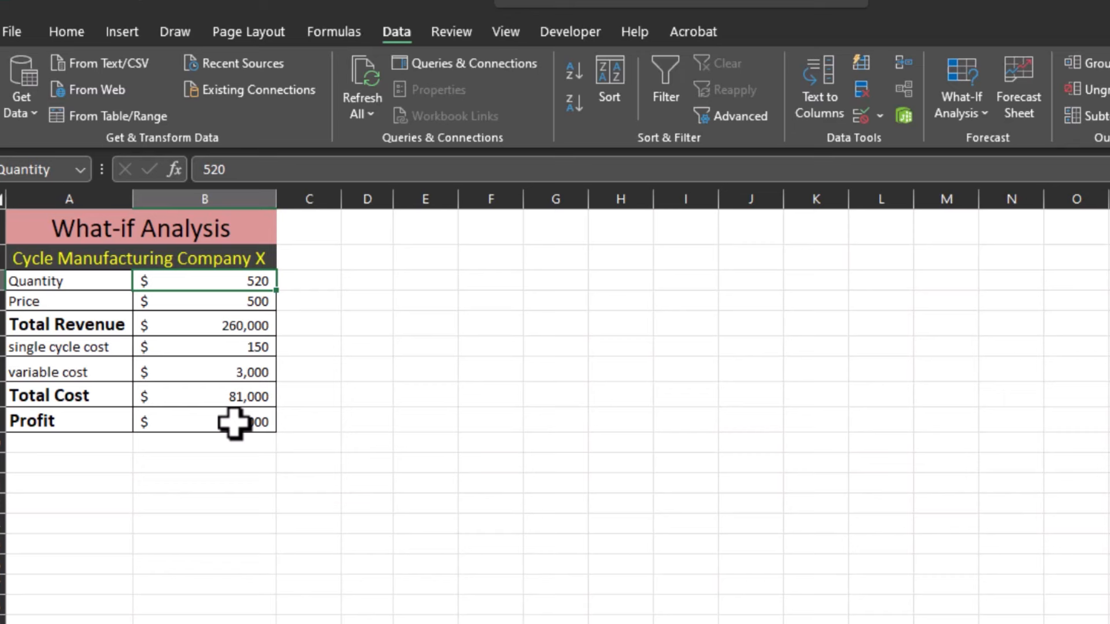
key("Down")
key("Down")
key("Down")
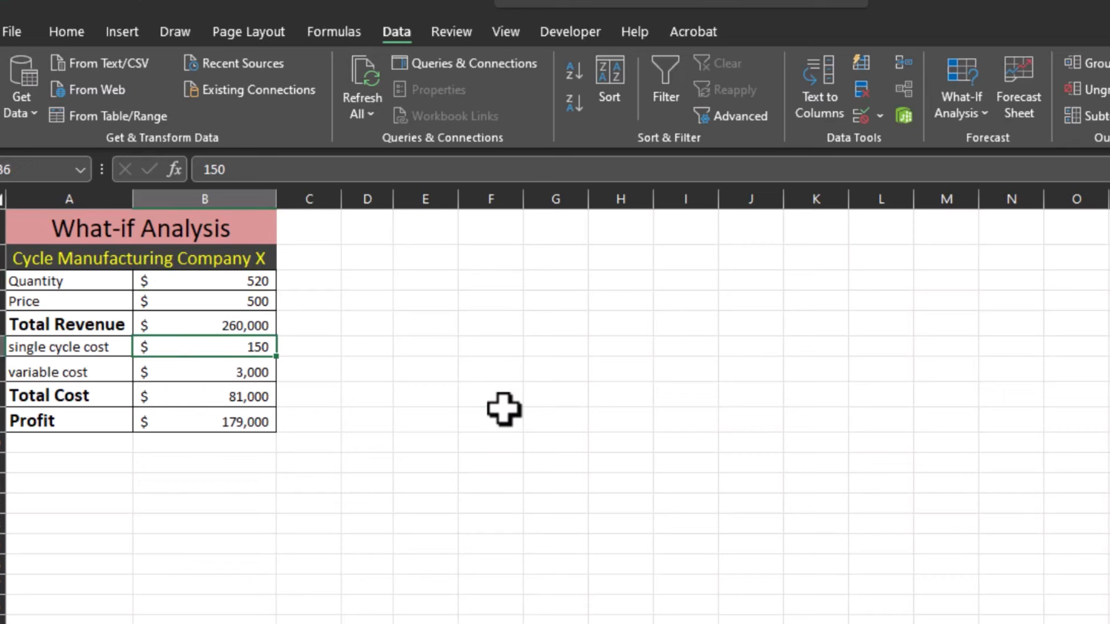
left_click(504, 409)
left_click(214, 346)
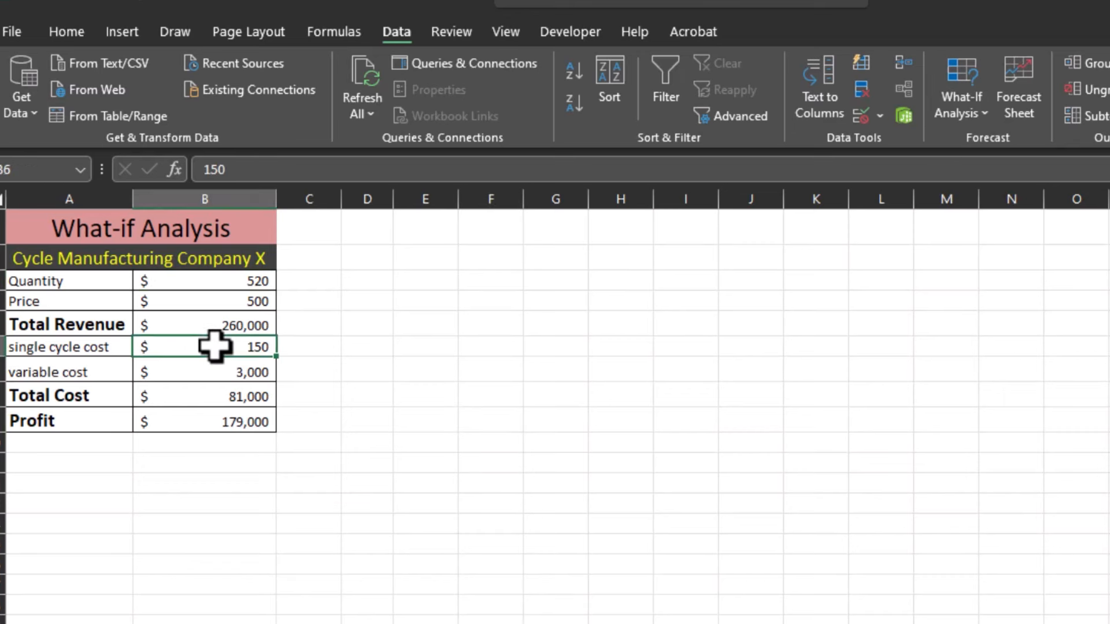
Start Goal Seek and choose the Profit cell B9 as the set cell.
left_click(985, 116)
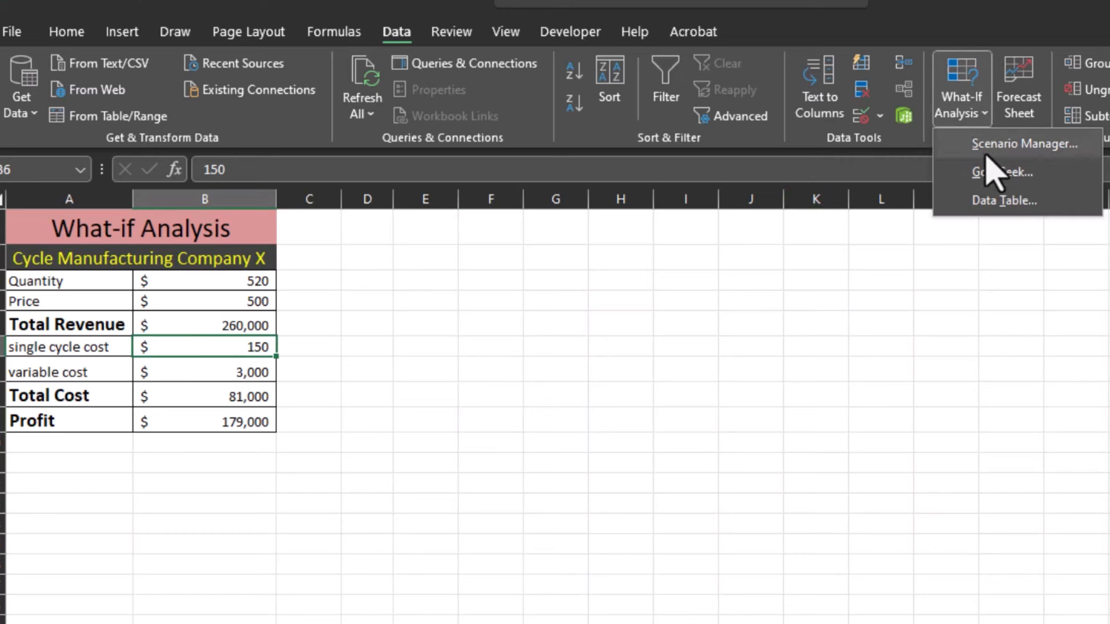
left_click(997, 172)
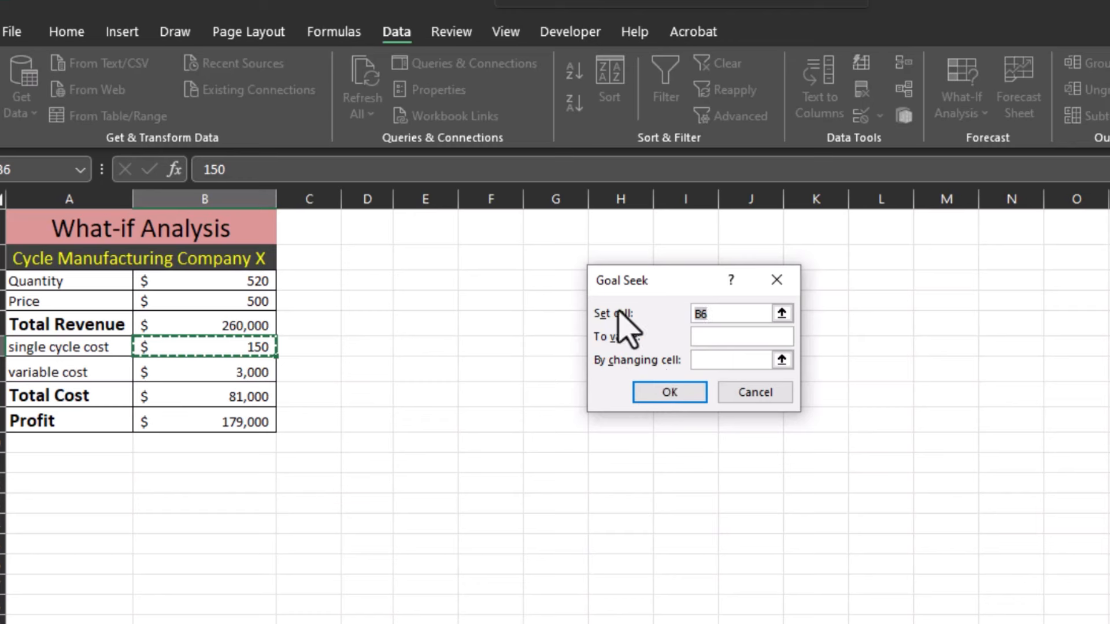
left_click(716, 315)
key("BackSpace")
key("BackSpace")
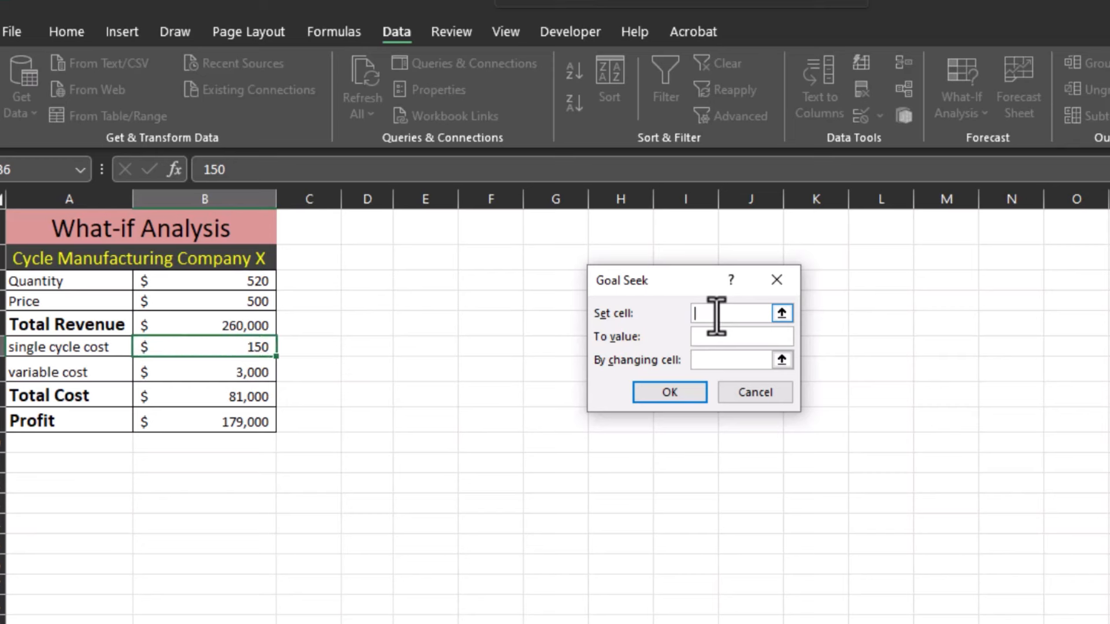
left_click(213, 424)
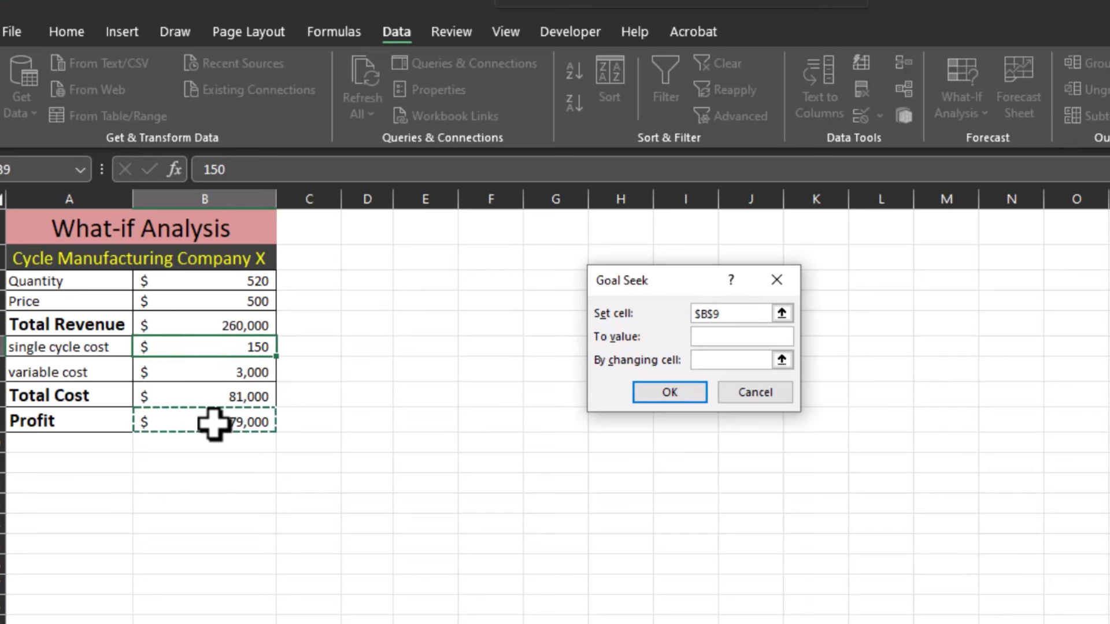
Run the goal seek to a target value of 200000 by changing the Quantity cell B3.
left_click(700, 337)
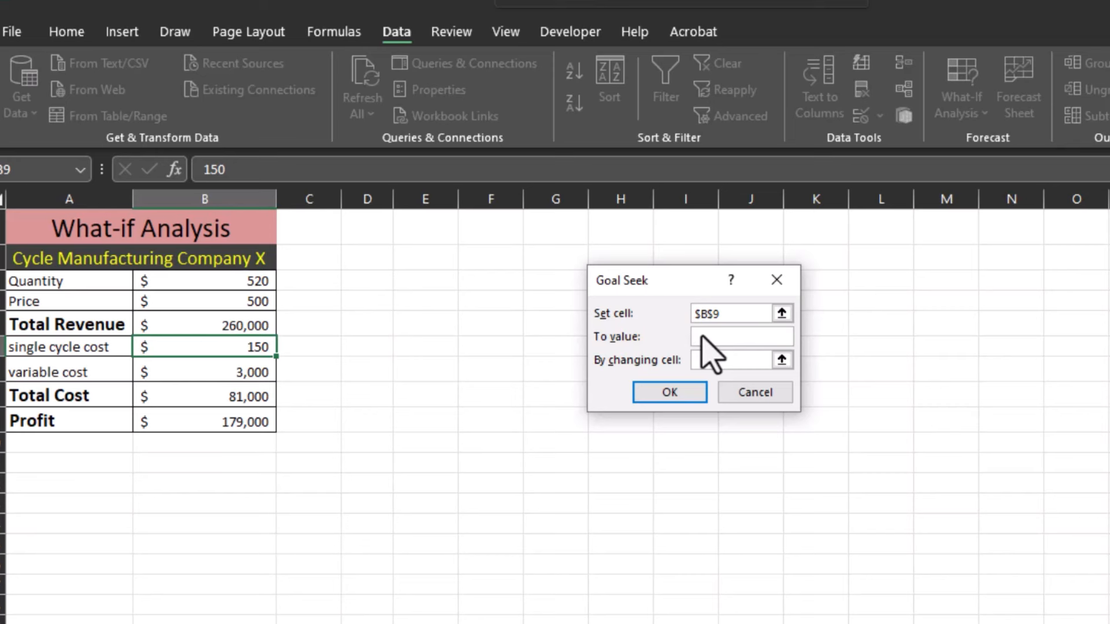
type("200000")
left_click(699, 360)
left_click(248, 283)
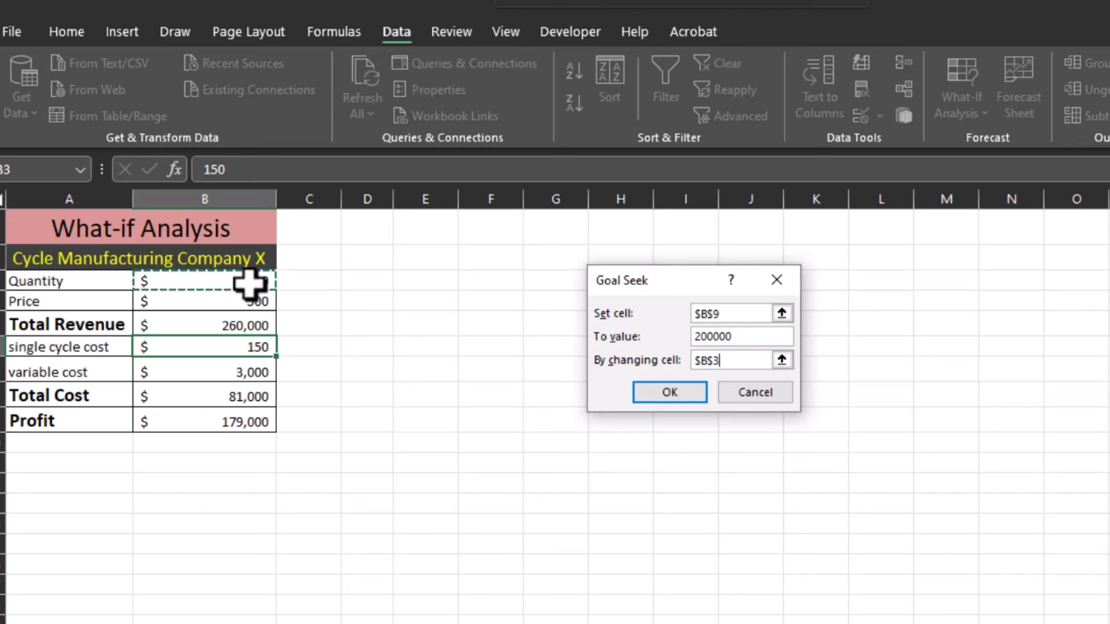
left_click(668, 393)
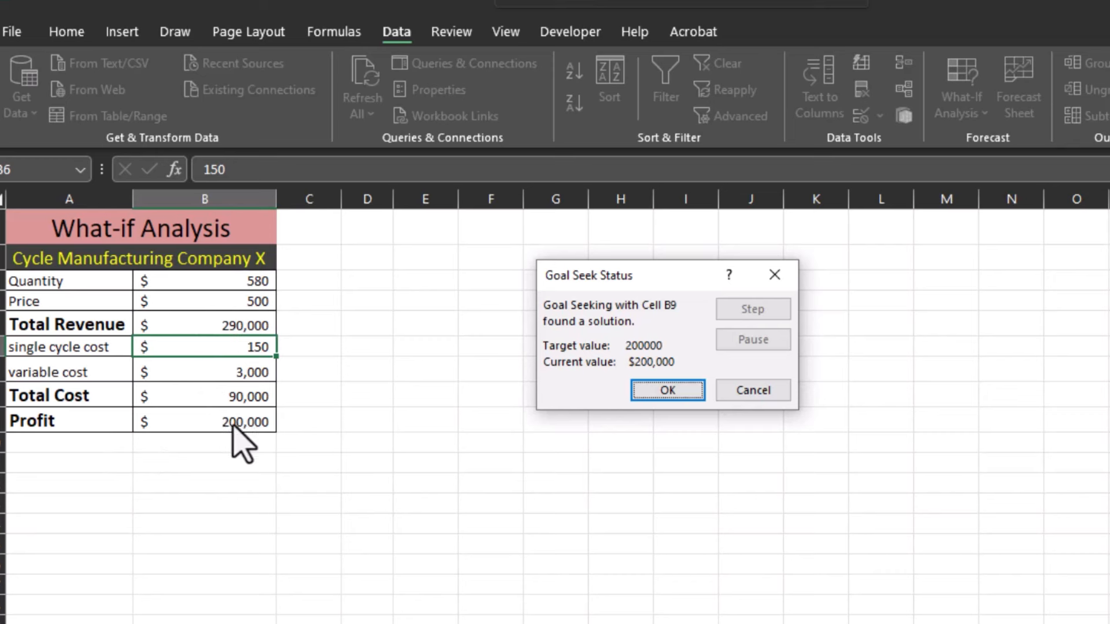
left_click(668, 391)
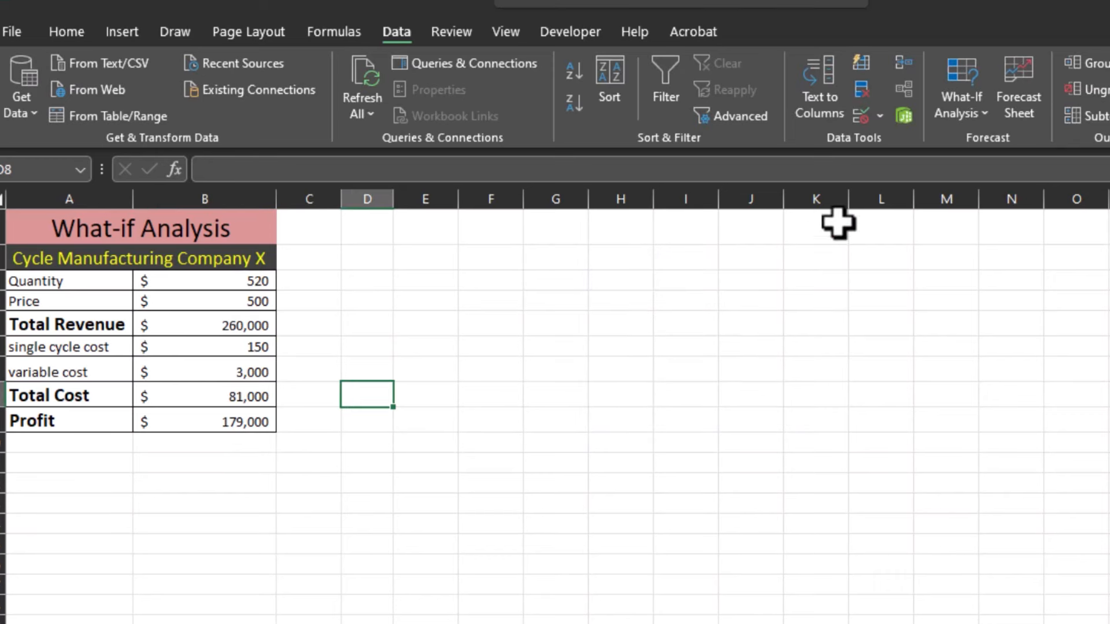
left_click(986, 113)
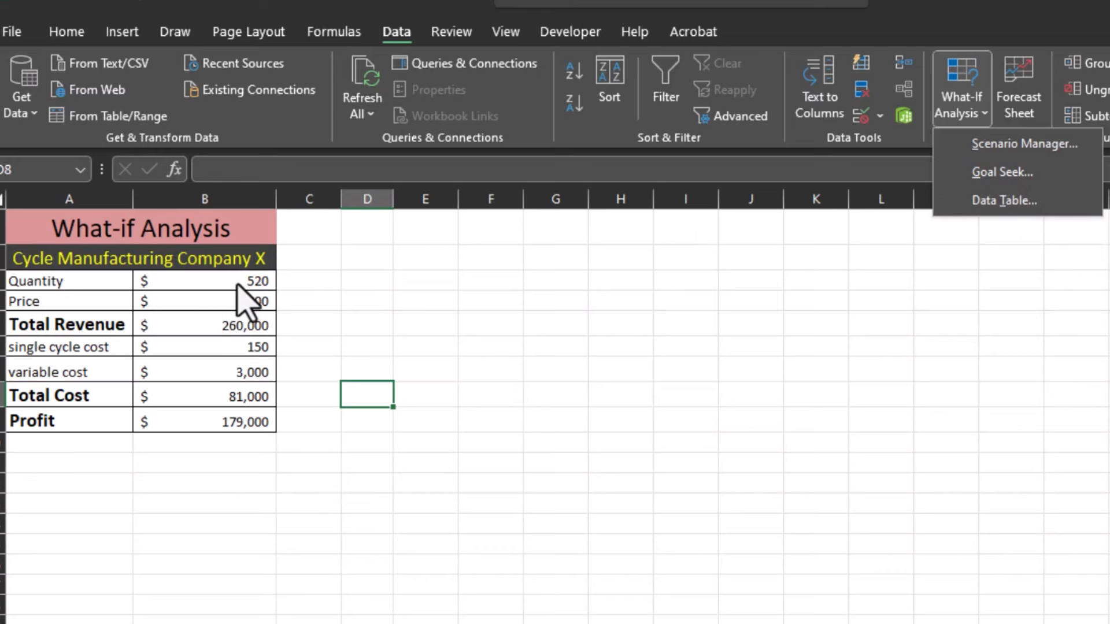
left_click(238, 283)
left_click(238, 282)
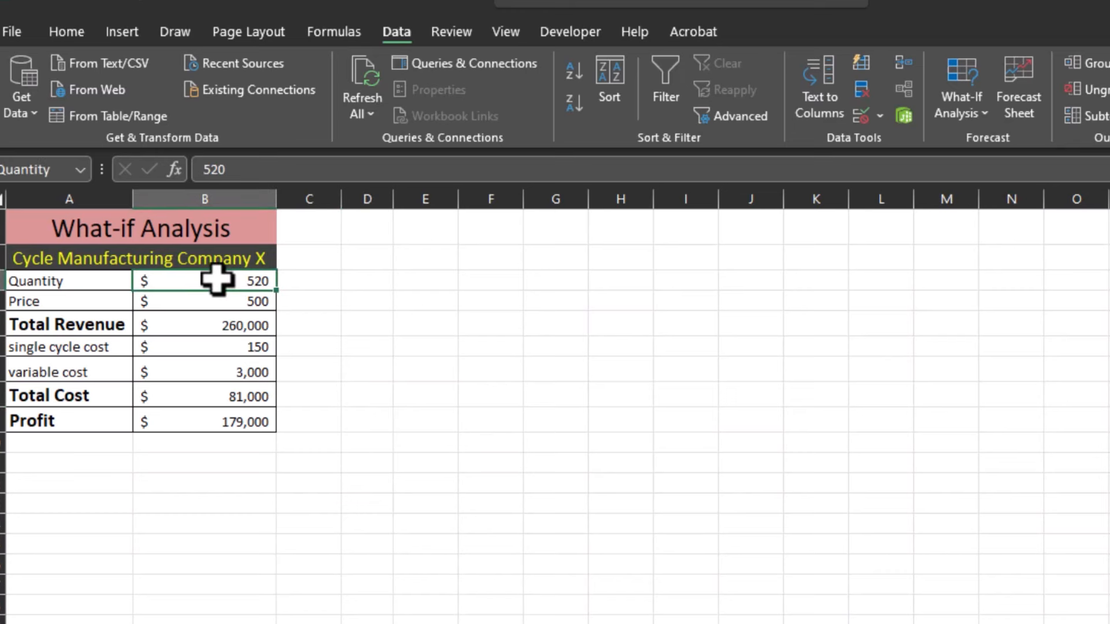
left_click(238, 303)
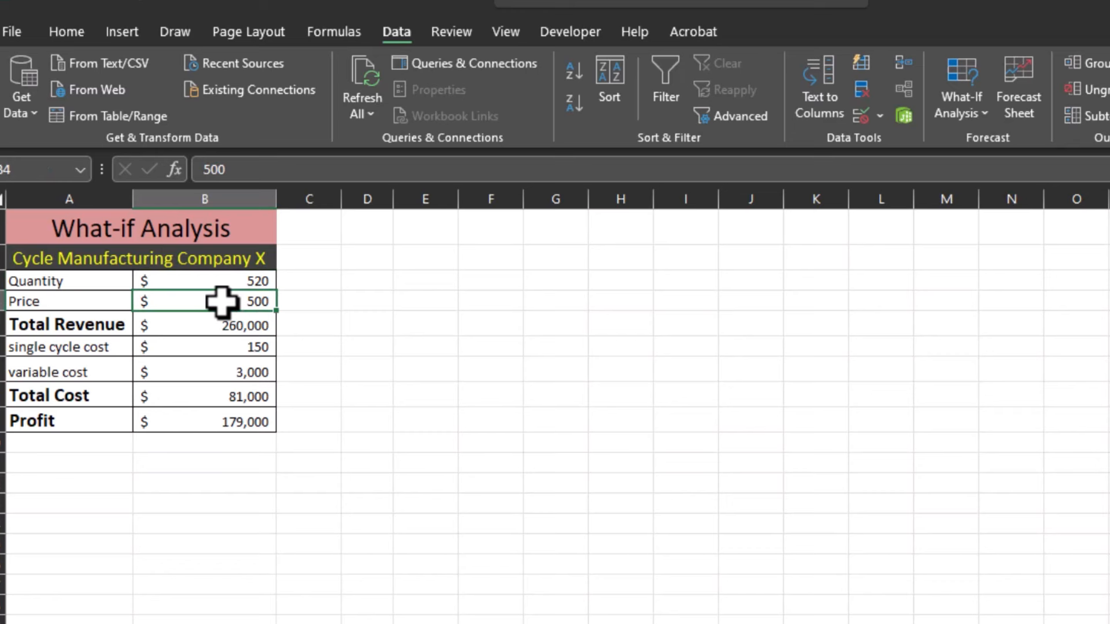
left_click(980, 113)
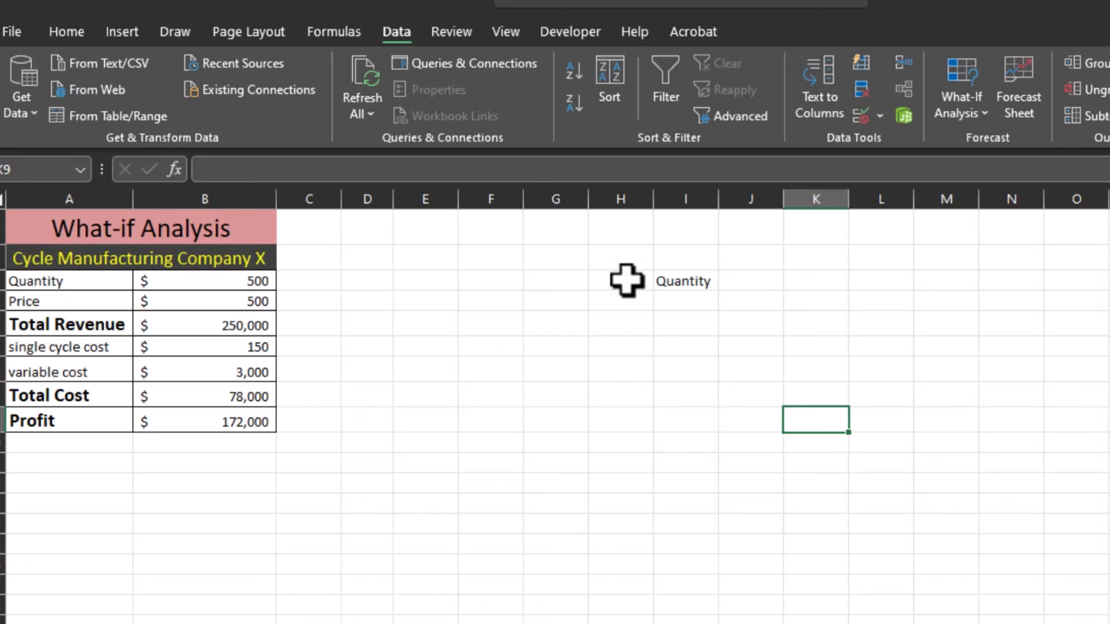
Merge and center the Quantity heading across H3:N3 and fill it with blue.
left_click_drag(620, 282, 995, 278)
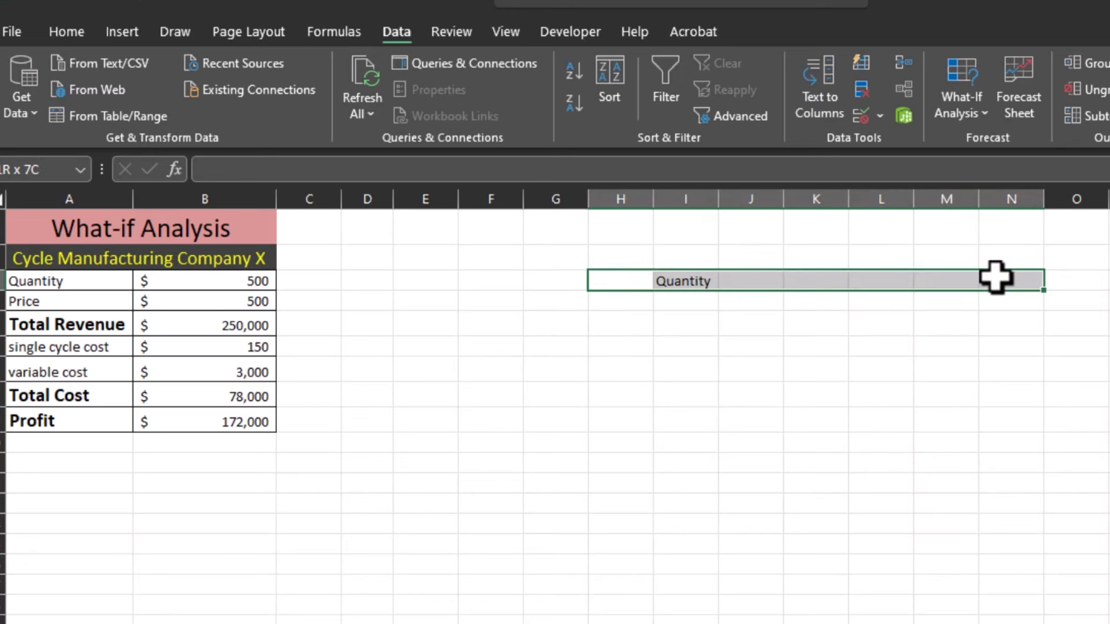
left_click(66, 31)
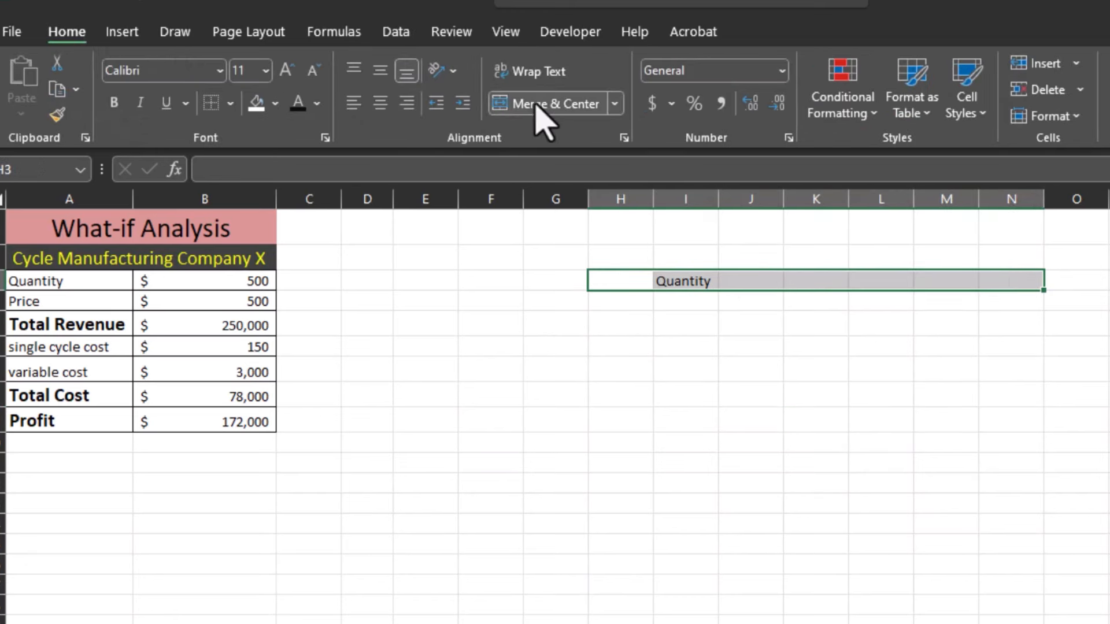
left_click(539, 110)
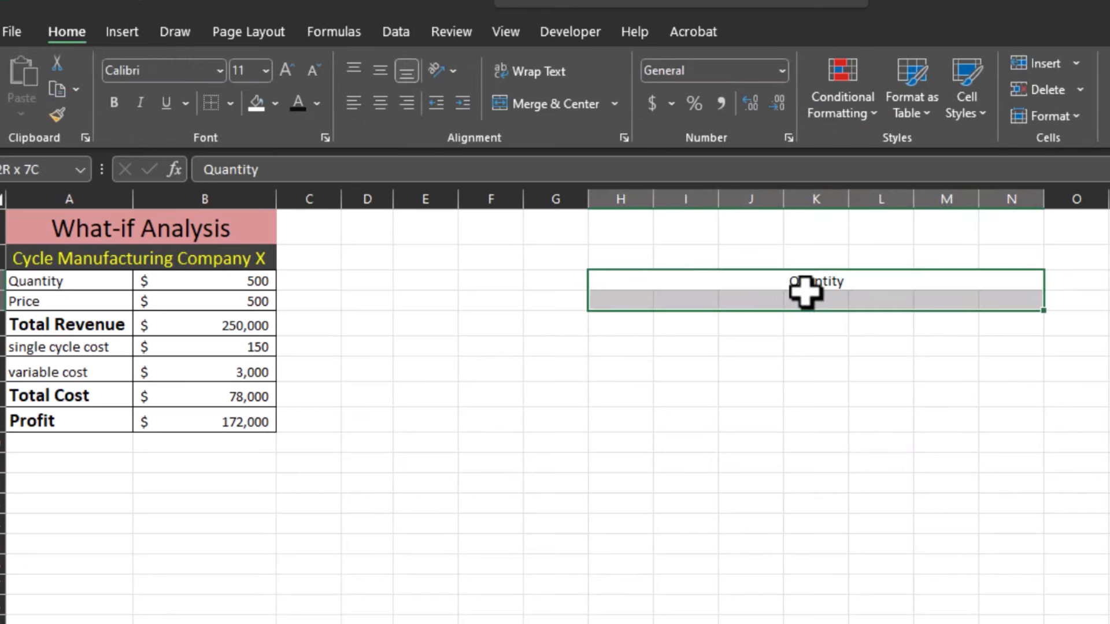
left_click(276, 105)
left_click(325, 154)
Enter the label Price in cell G7 and fill the range G3:G11 with the same blue.
left_click(556, 369)
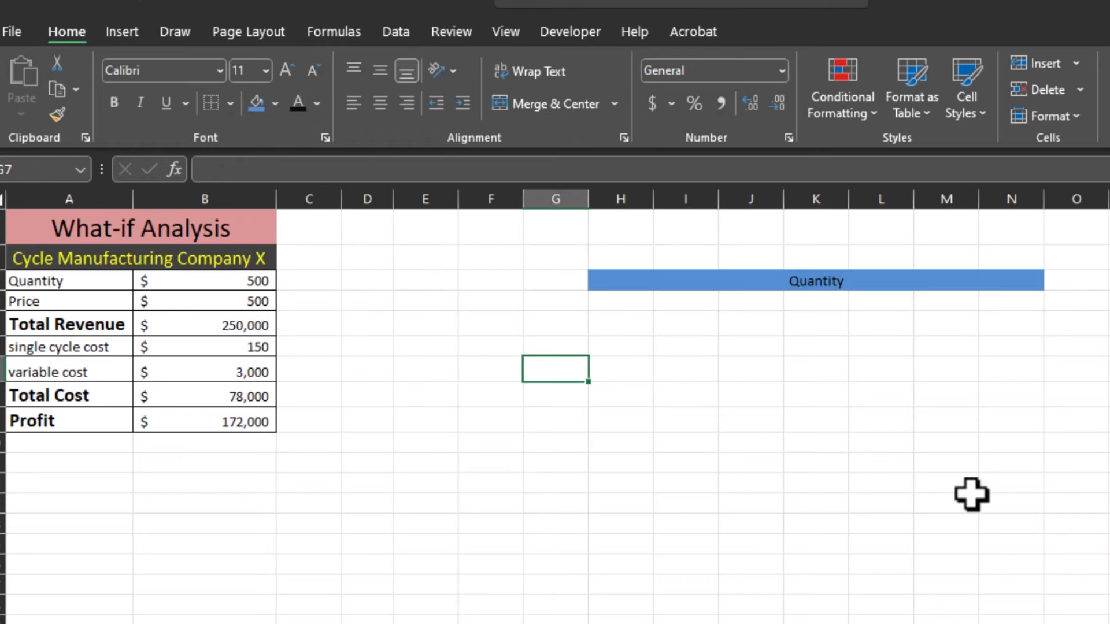
type("Price")
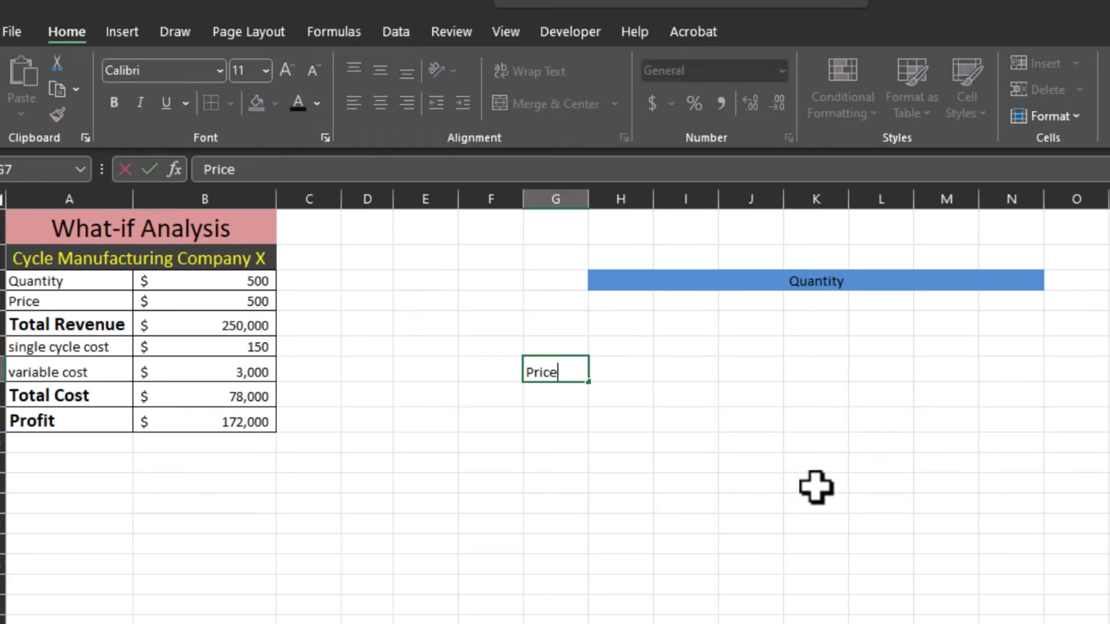
left_click(686, 420)
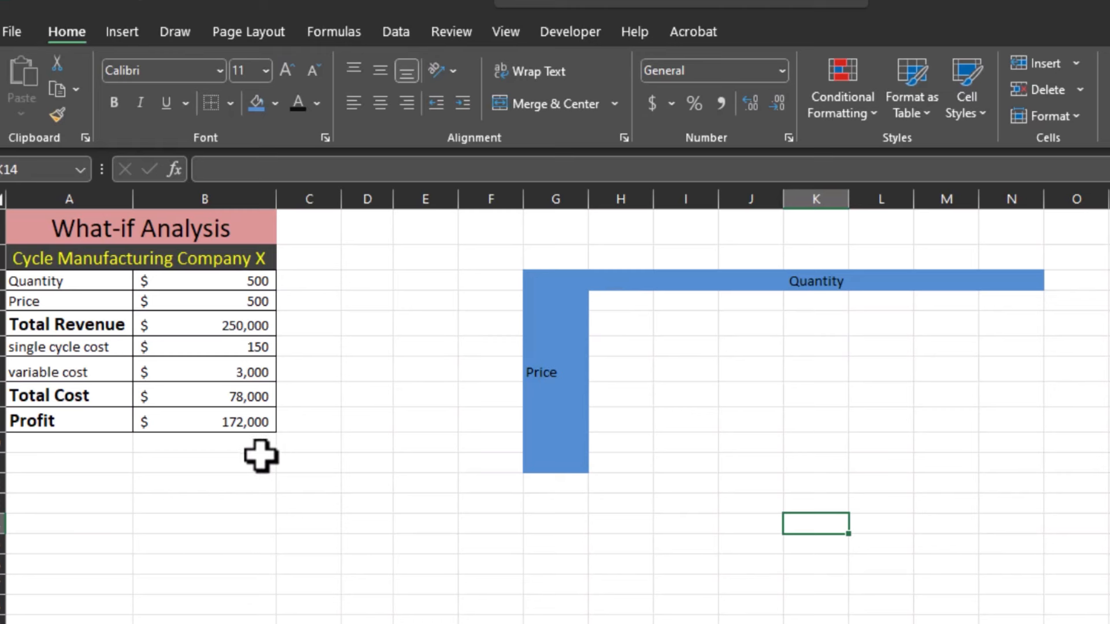
Link cell H4 to the Profit cell B9 with the formula =Profit.
left_click(618, 306)
type("=")
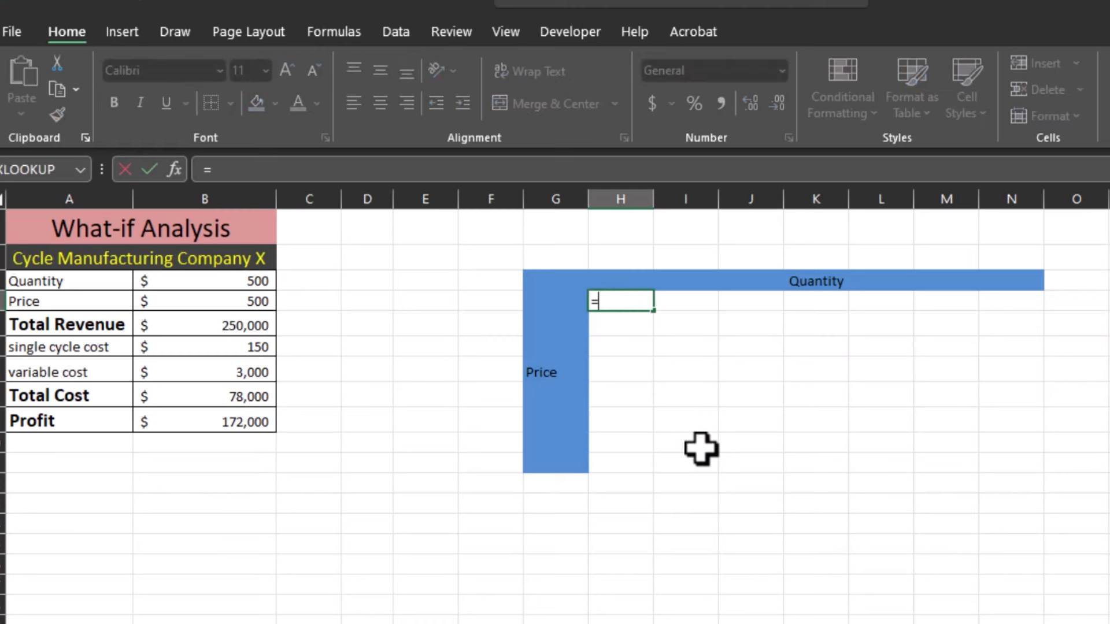
left_click(242, 422)
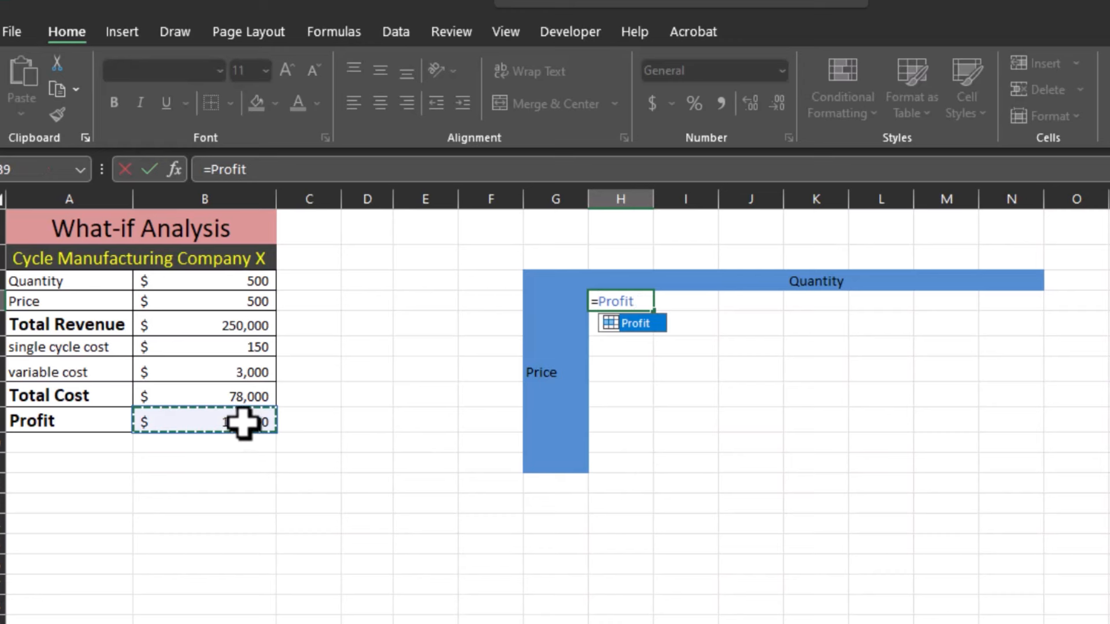
key("Return")
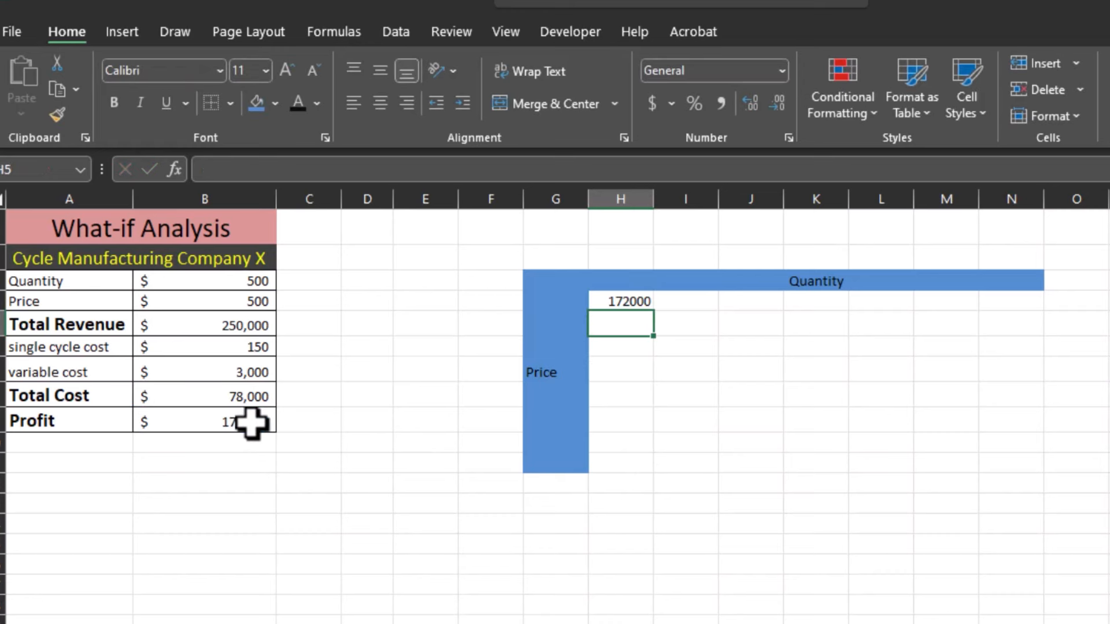
Fill I4:N4 with quantities from 400 to 900 in increments of 100.
left_click(684, 302)
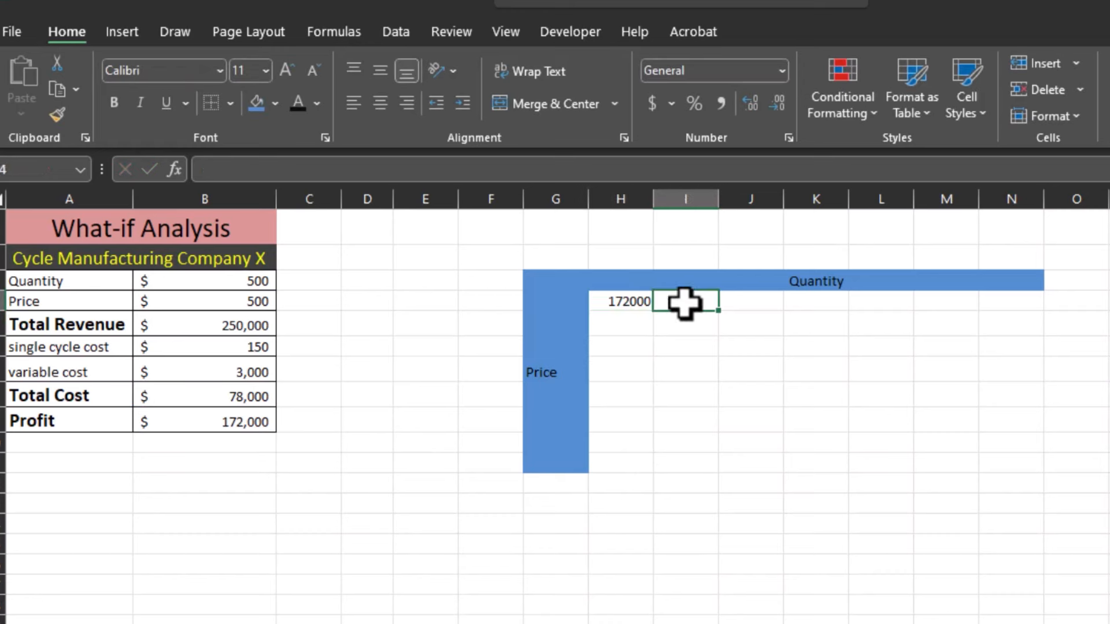
type("400")
left_click(751, 300)
type("5")
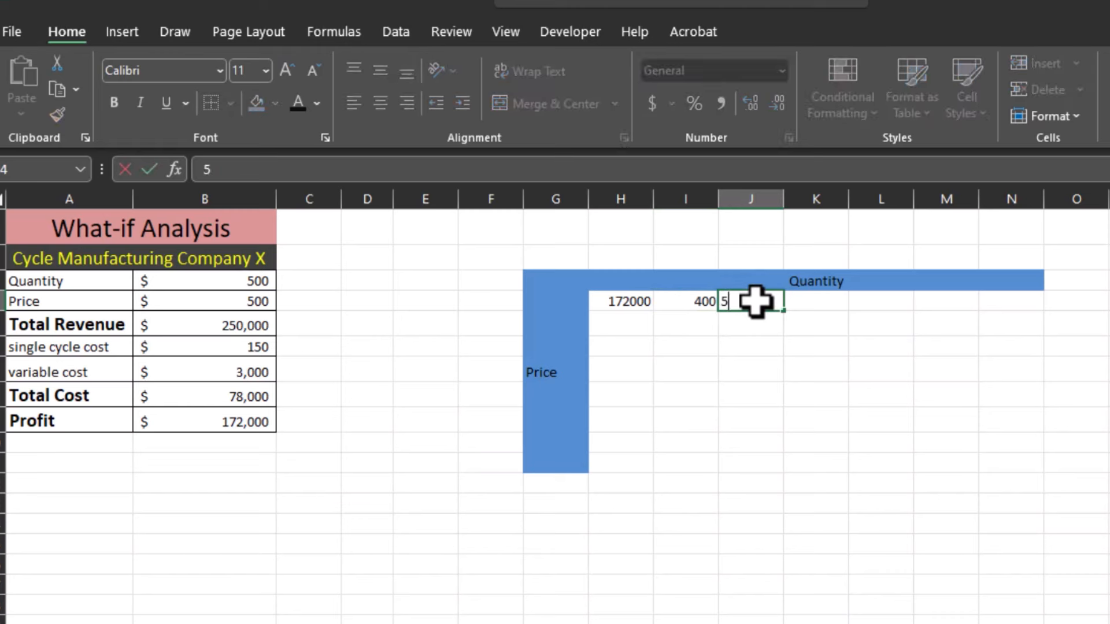
type("00")
left_click_drag(688, 301, 1035, 295)
left_click(1011, 419)
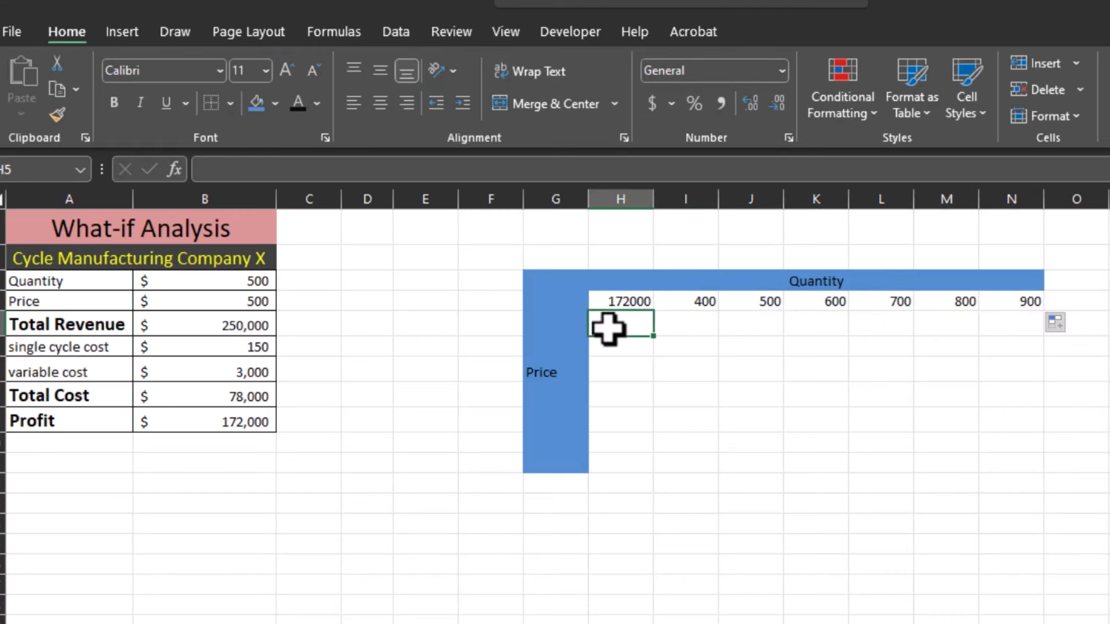
Fill H5:H11 with prices from 400 to 700 in increments of 50.
left_click(247, 302)
left_click(610, 324)
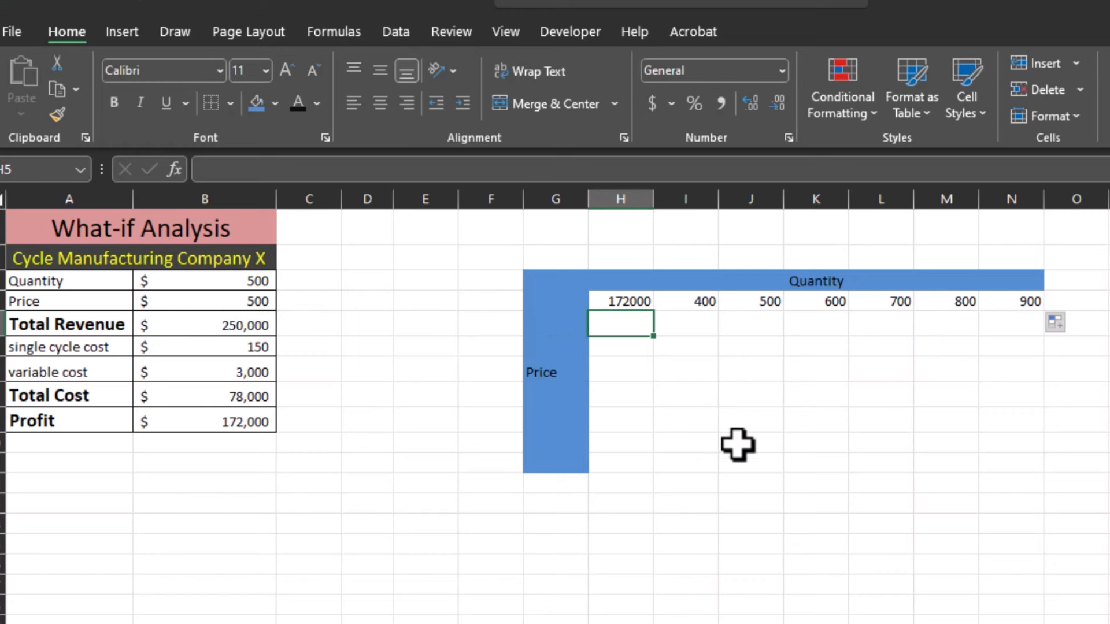
type("400")
key("Return")
type("5")
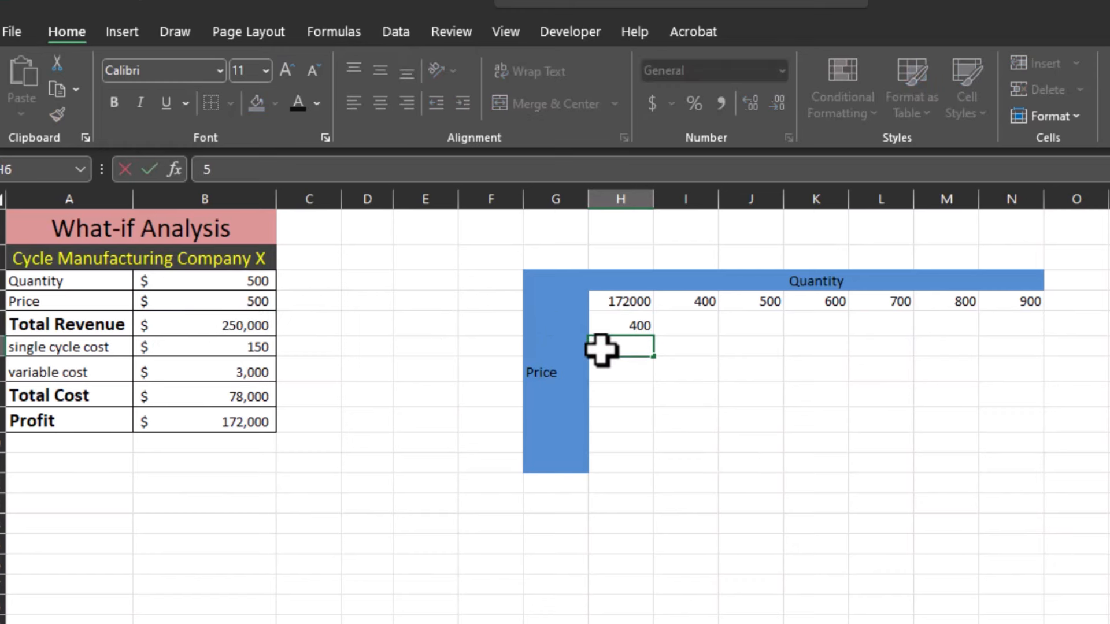
key("BackSpace")
type("450")
left_click_drag(630, 326, 649, 469)
left_click(820, 491)
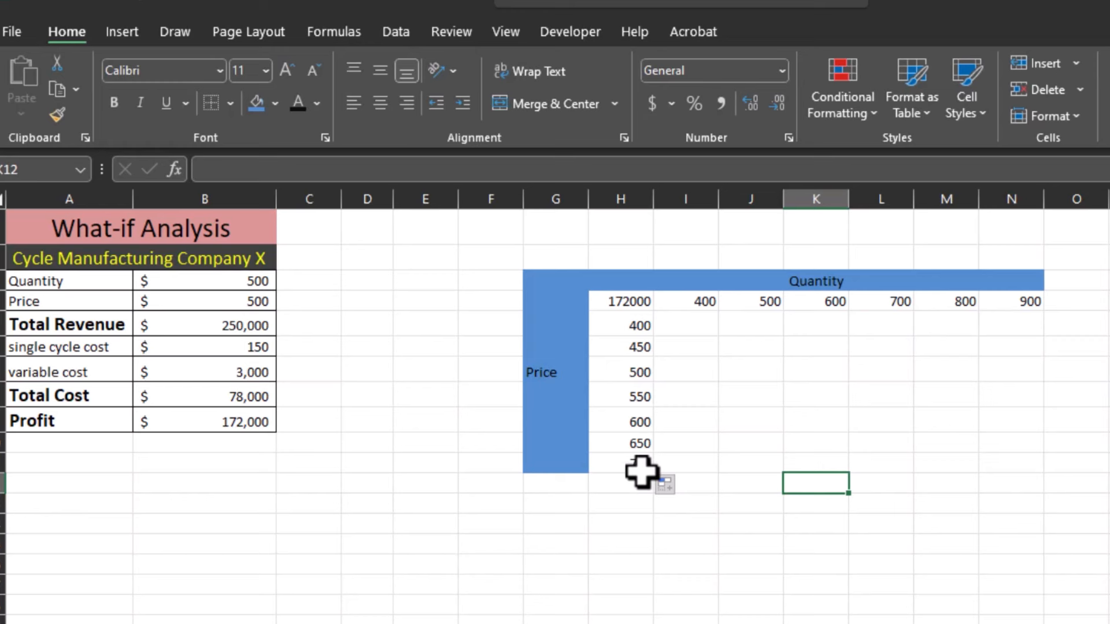
Apply all borders to the table range H4:N11.
left_click_drag(614, 300, 991, 463)
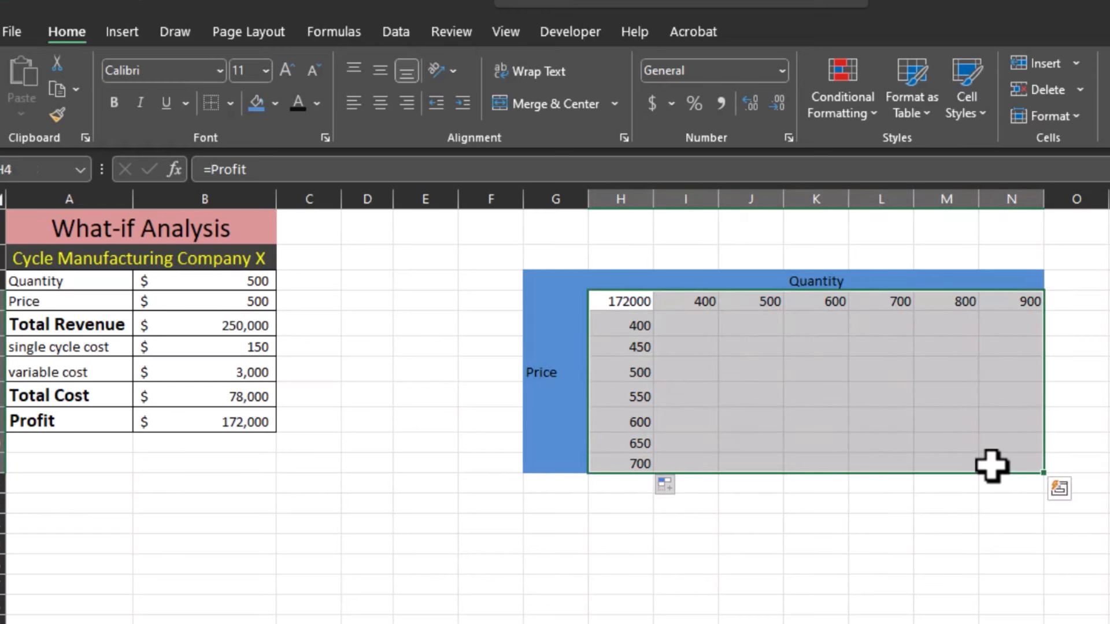
left_click(230, 103)
left_click(266, 297)
left_click(947, 563)
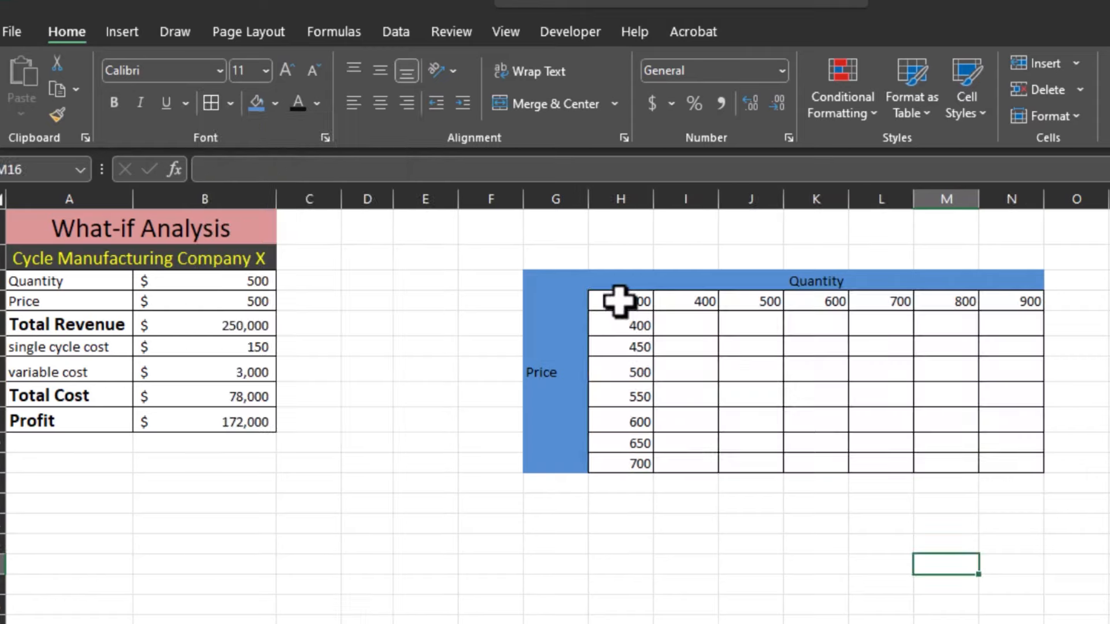
Create a What-If data table over H4:N11 with Quantity B3 as the row input cell and Price B4 as the column input cell.
left_click_drag(619, 301, 994, 463)
left_click(397, 31)
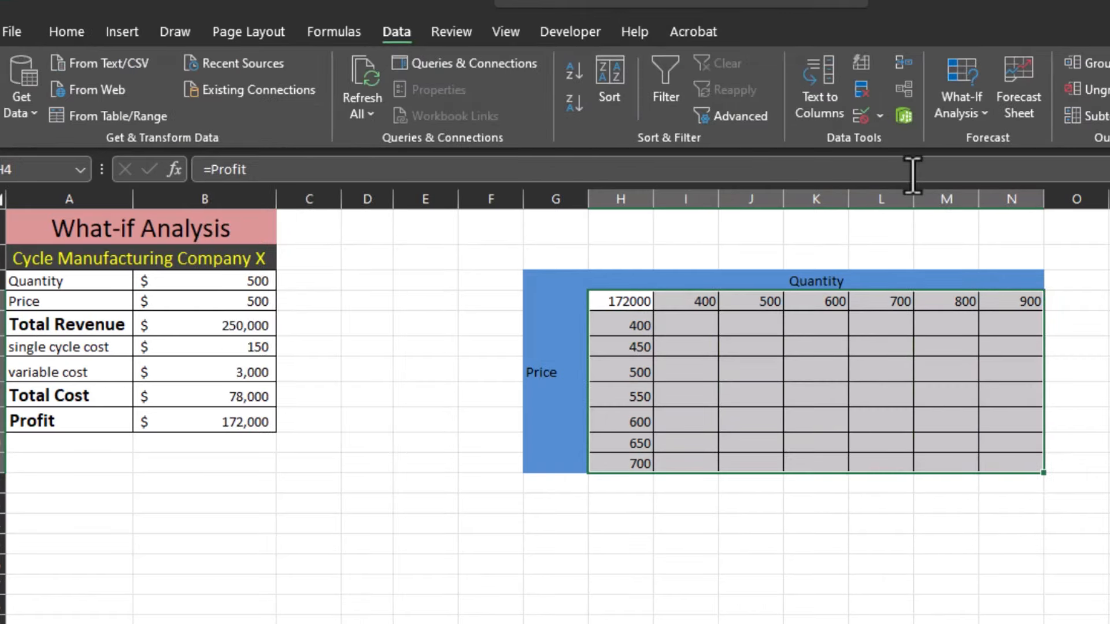
left_click(977, 114)
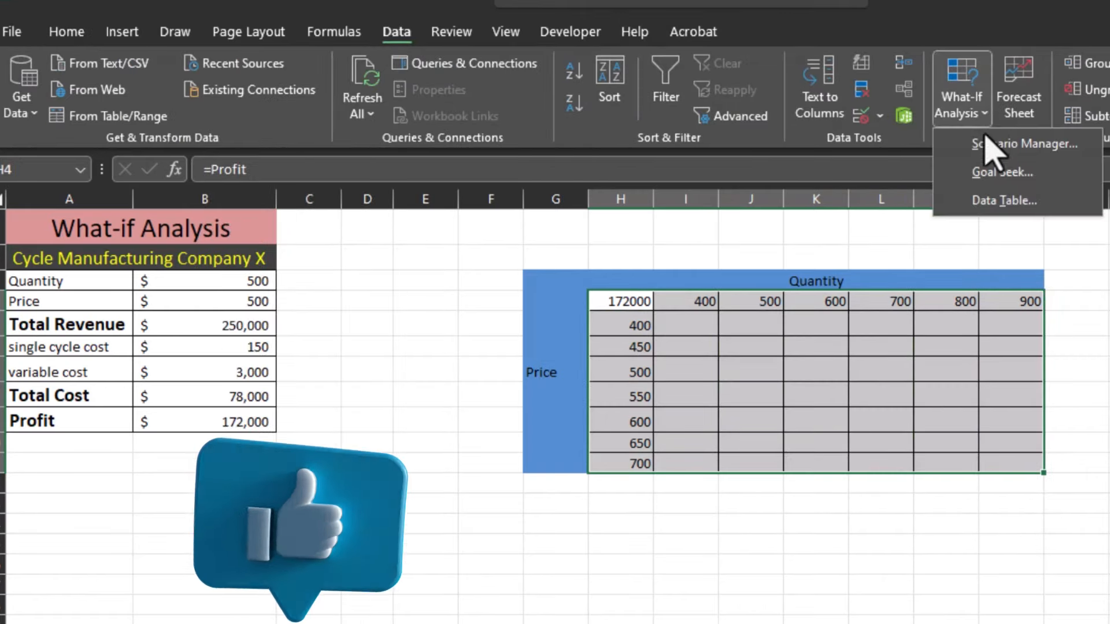
left_click(991, 200)
left_click_drag(660, 290, 693, 253)
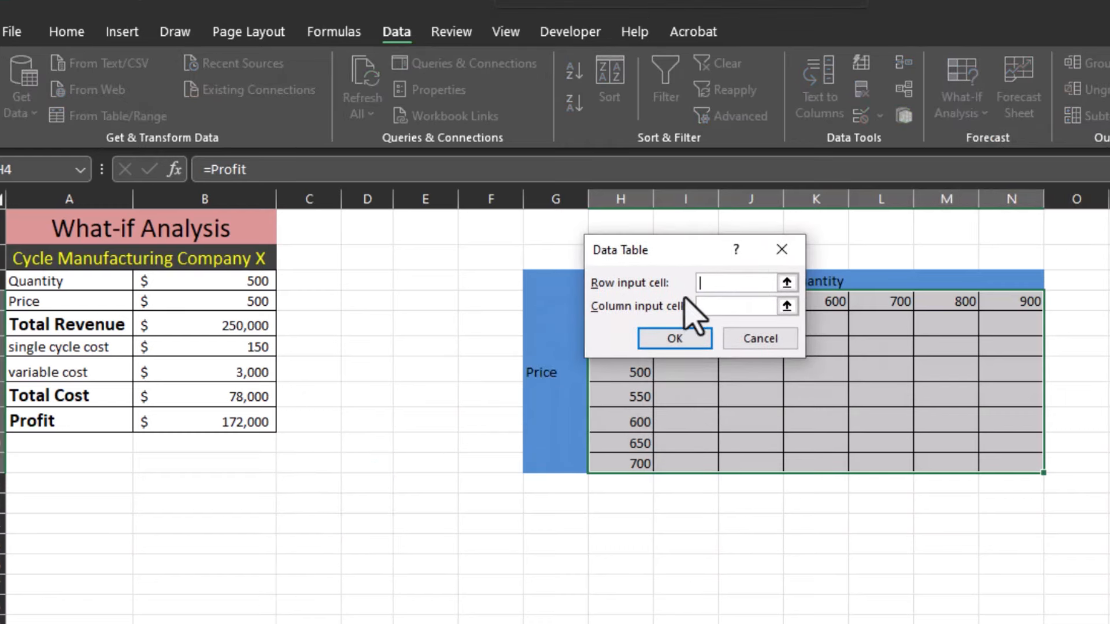
left_click_drag(705, 243, 984, 364)
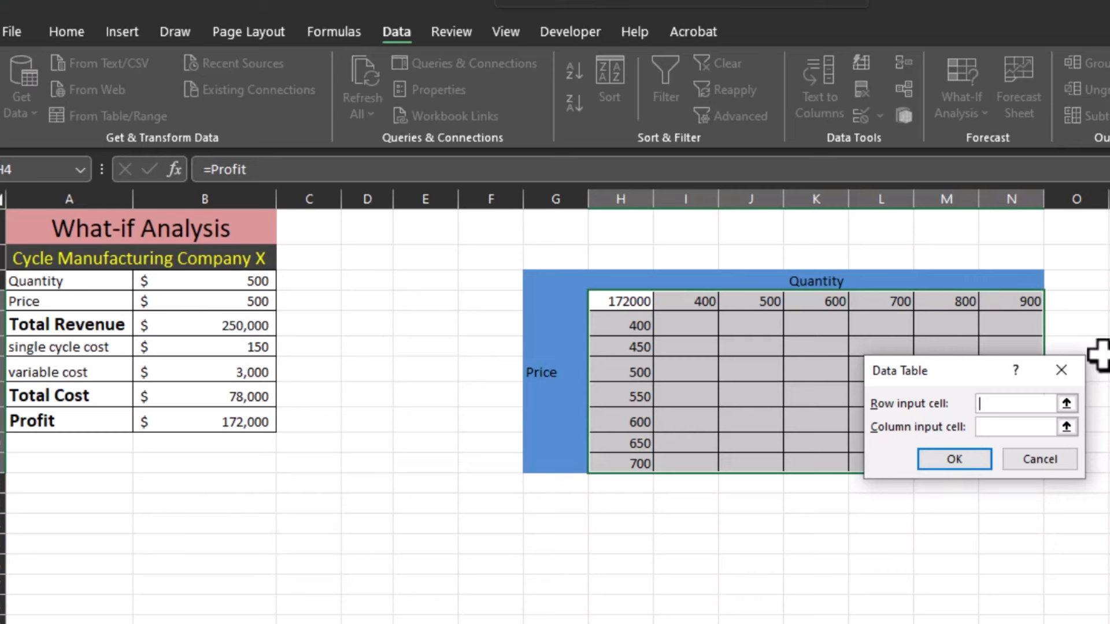
left_click(253, 283)
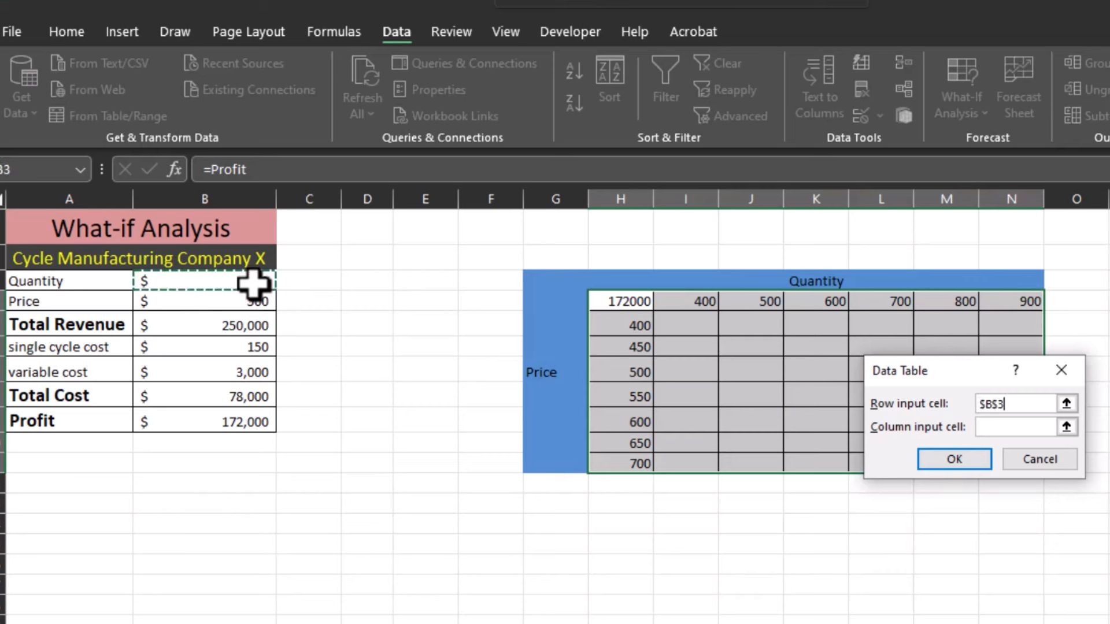
left_click(983, 426)
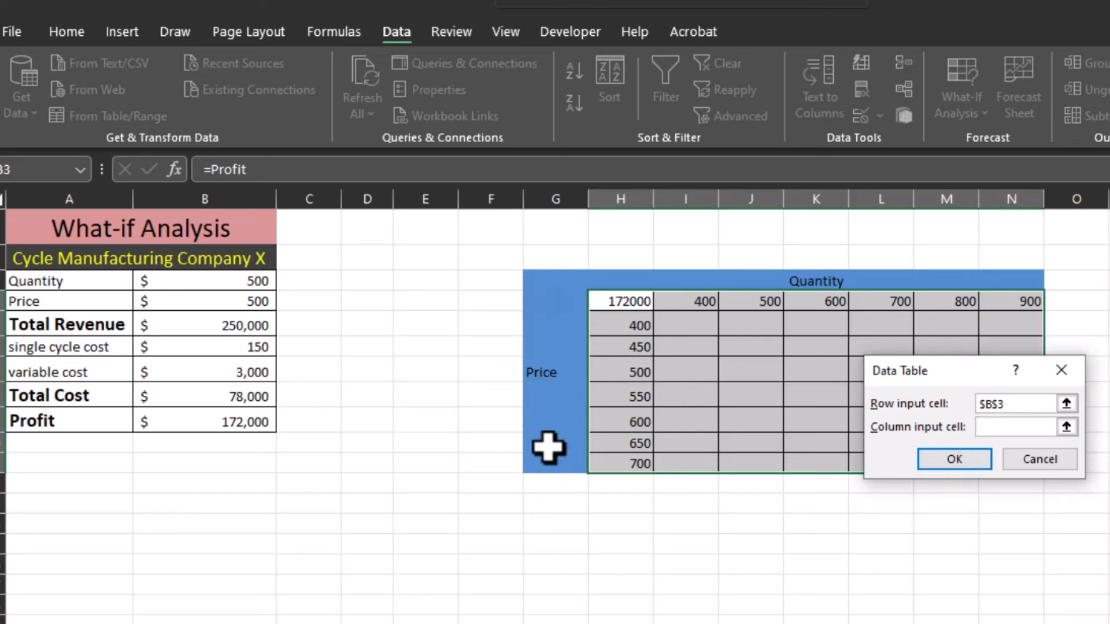
left_click(225, 301)
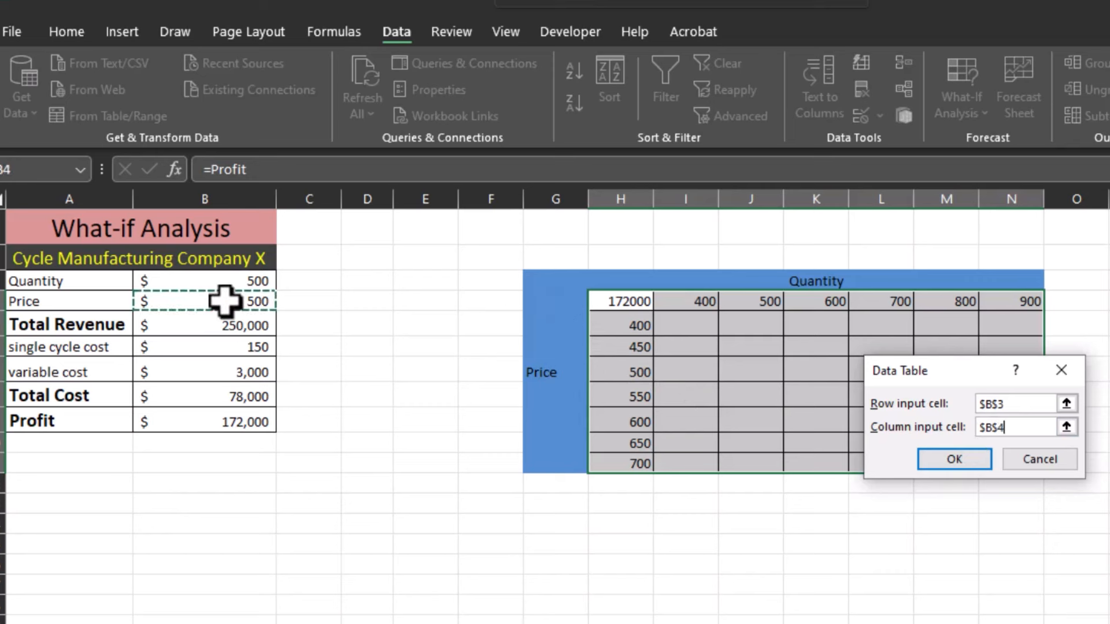
left_click(953, 459)
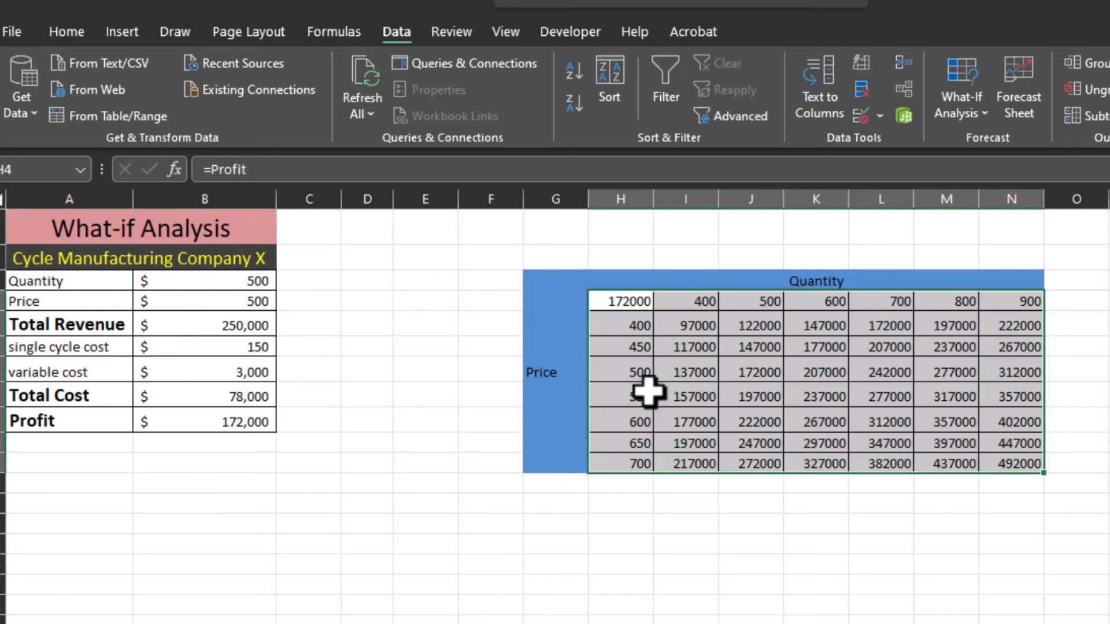
Examine the data table's profit at price 500 and quantity 500, and at price 700 and quantity 900.
left_click(634, 374)
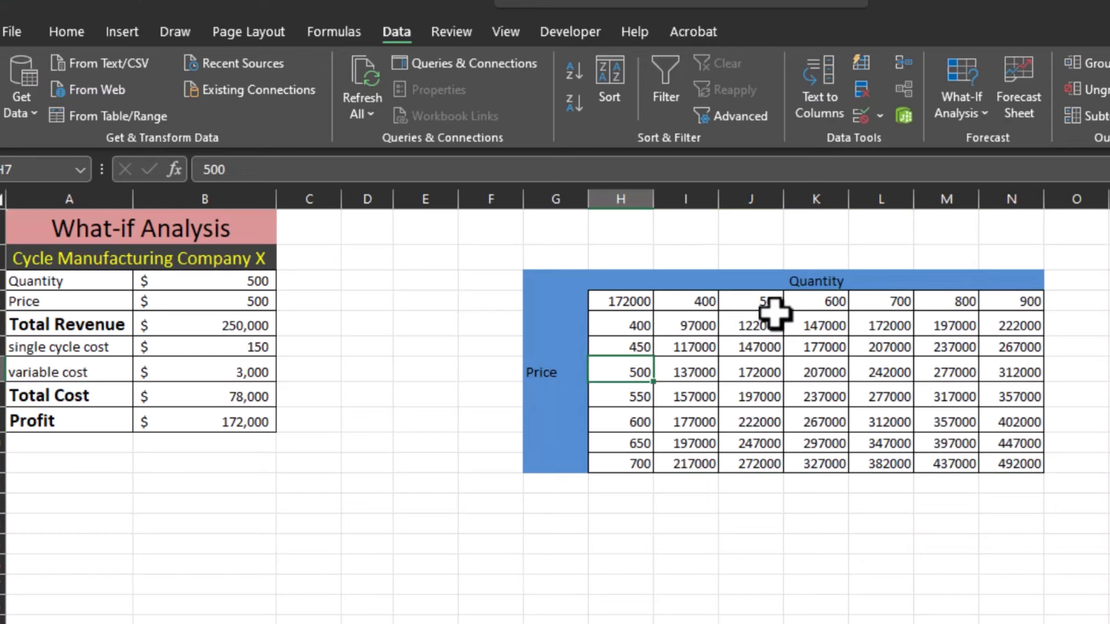
left_click_drag(769, 300, 771, 361)
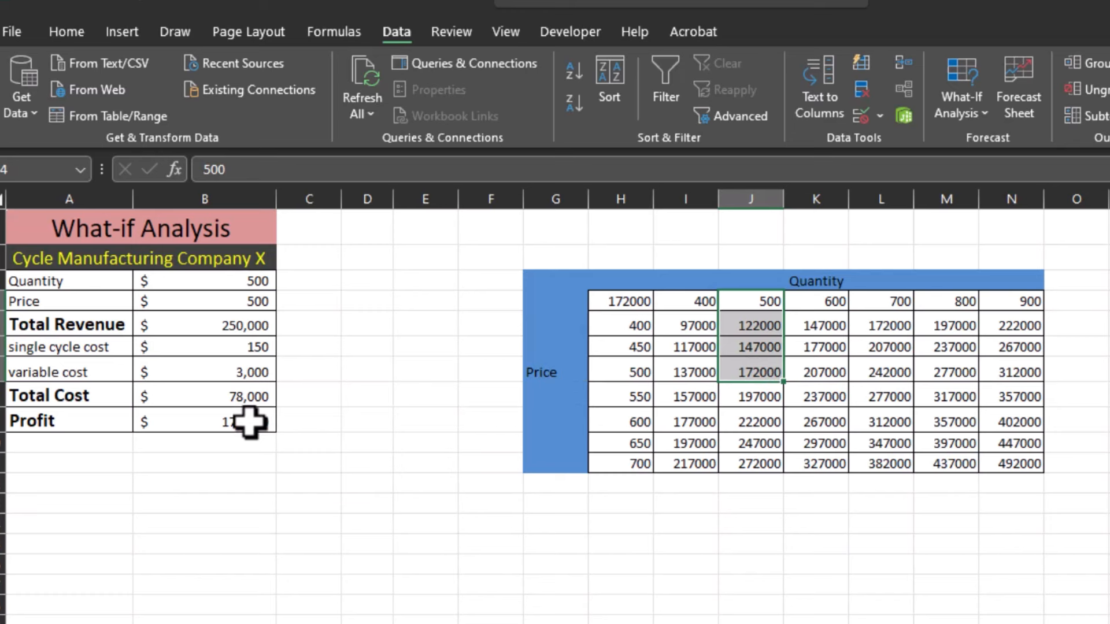
left_click(1013, 463)
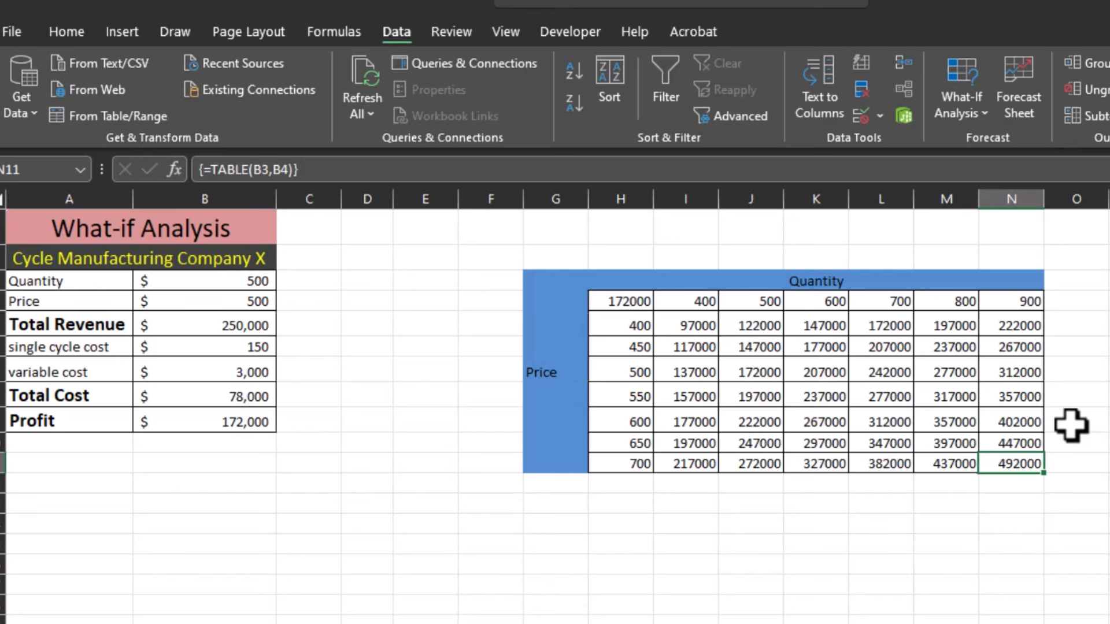